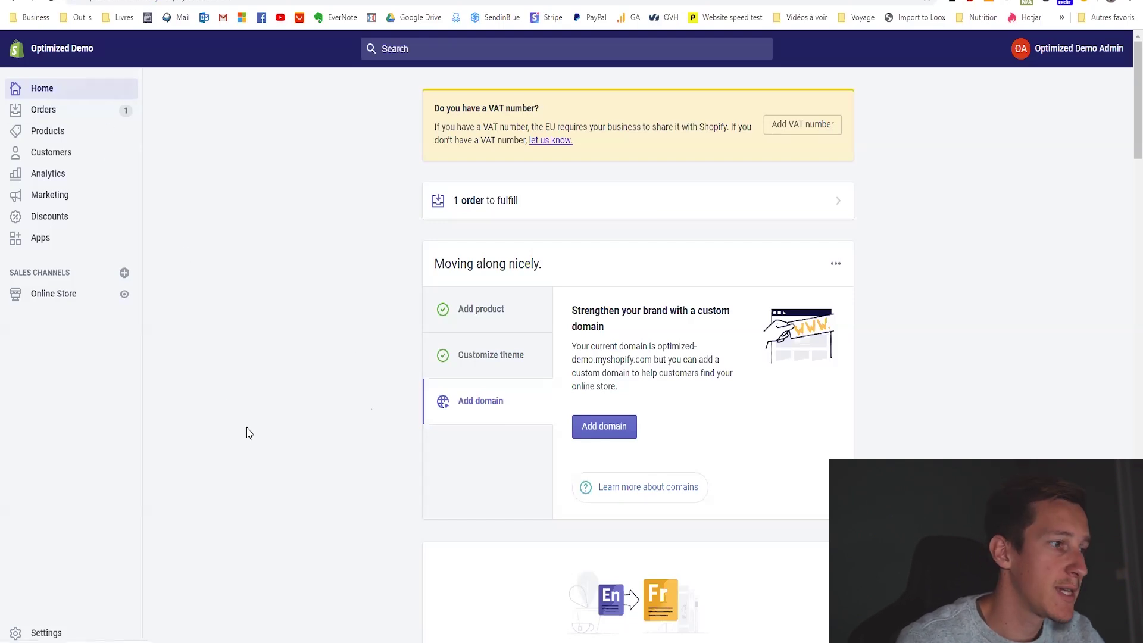
Upload Ebook-PDF.pdf to the store's files under Settings > Files.
click(49, 634)
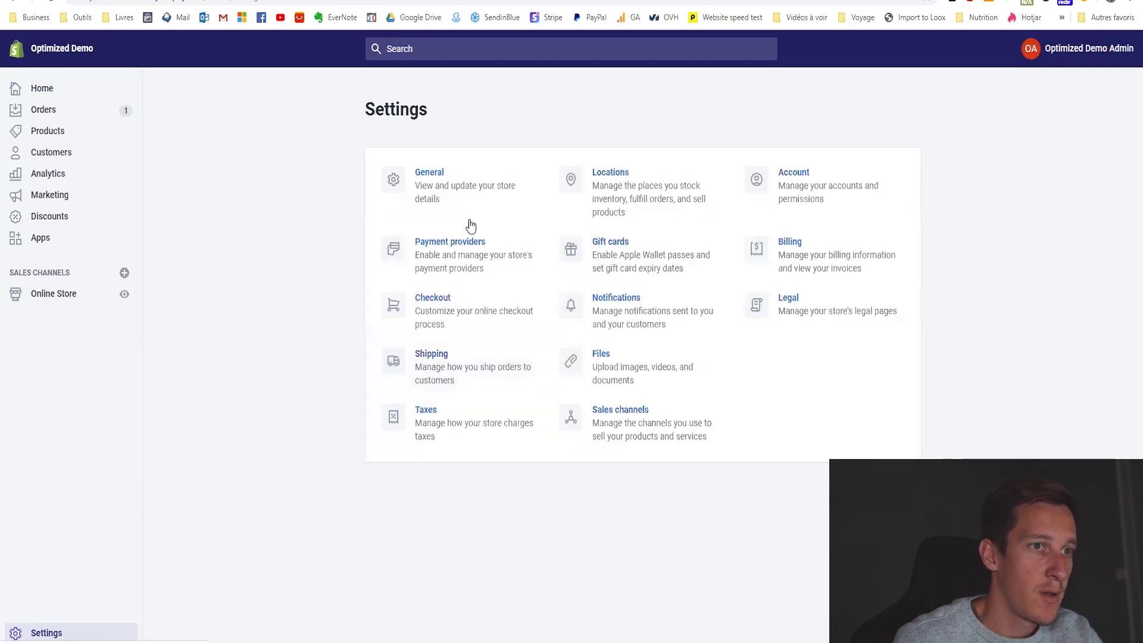
click(602, 357)
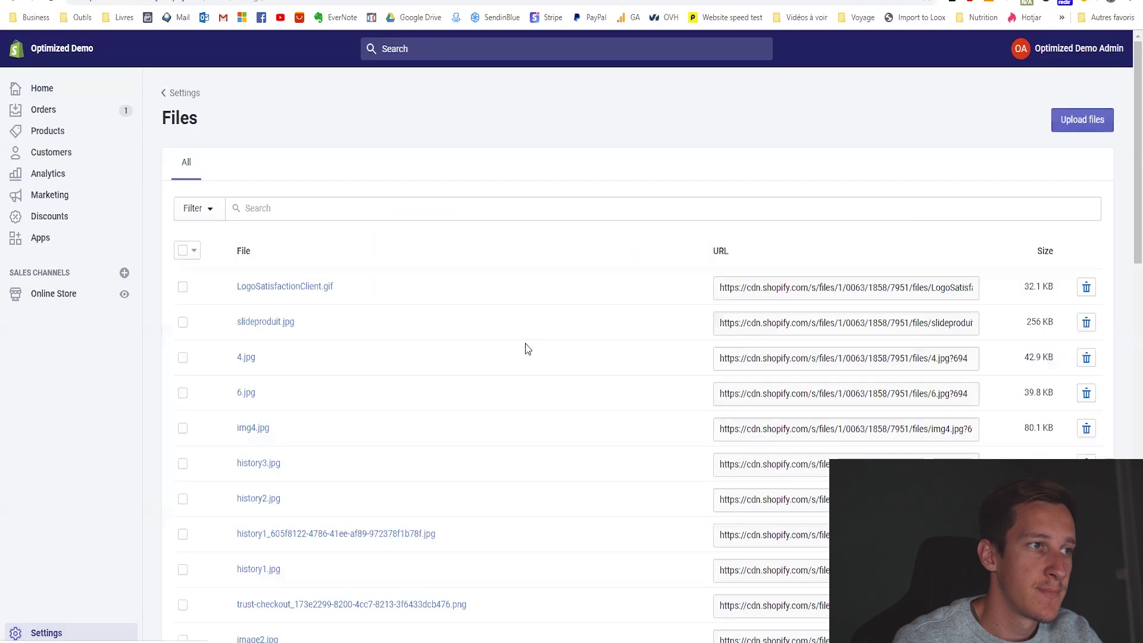
scroll(380, 387, down, 2)
scroll(255, 403, up, 2)
scroll(301, 393, down, 4)
scroll(301, 393, down, 3)
scroll(367, 393, up, 4)
scroll(337, 383, up, 3)
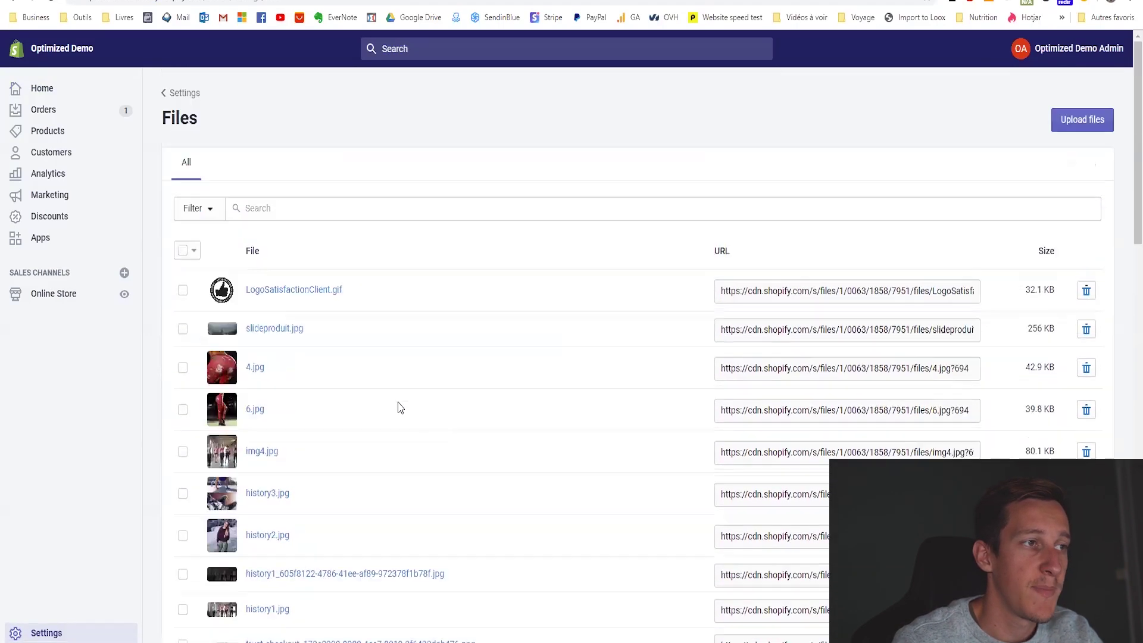
click(1075, 123)
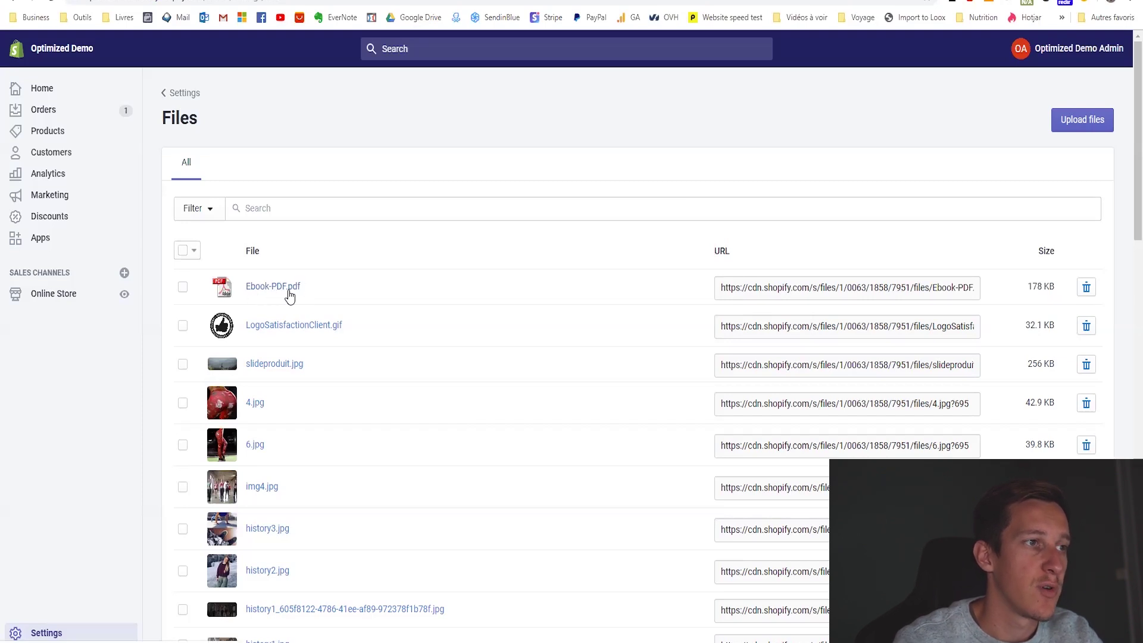
Select and copy the CDN URL of Ebook-PDF.pdf.
click(838, 289)
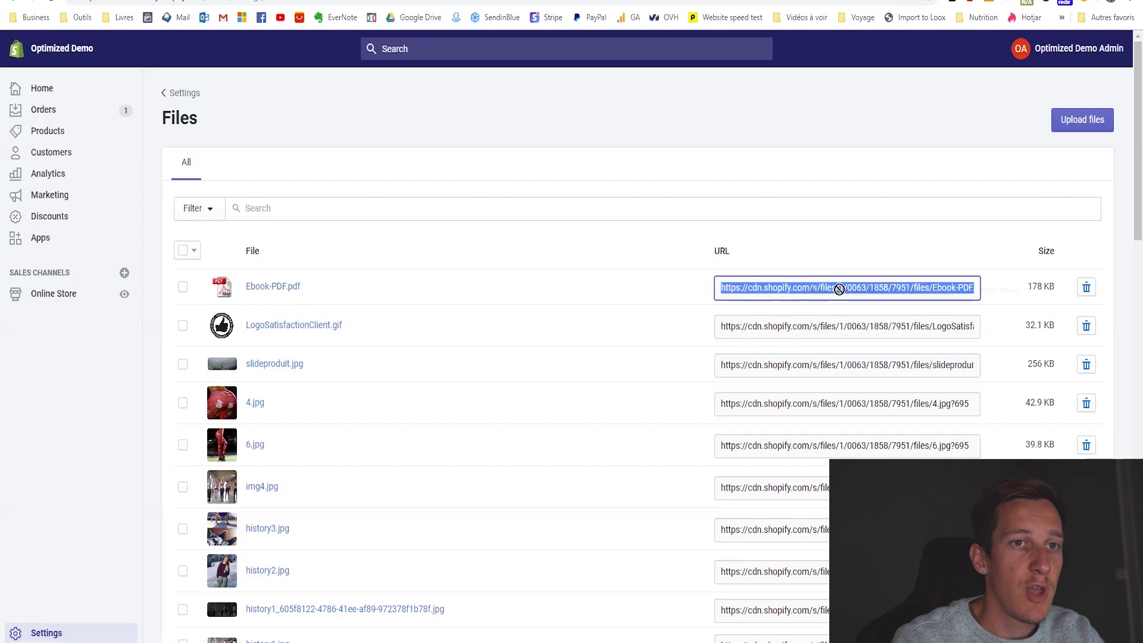
click(834, 290)
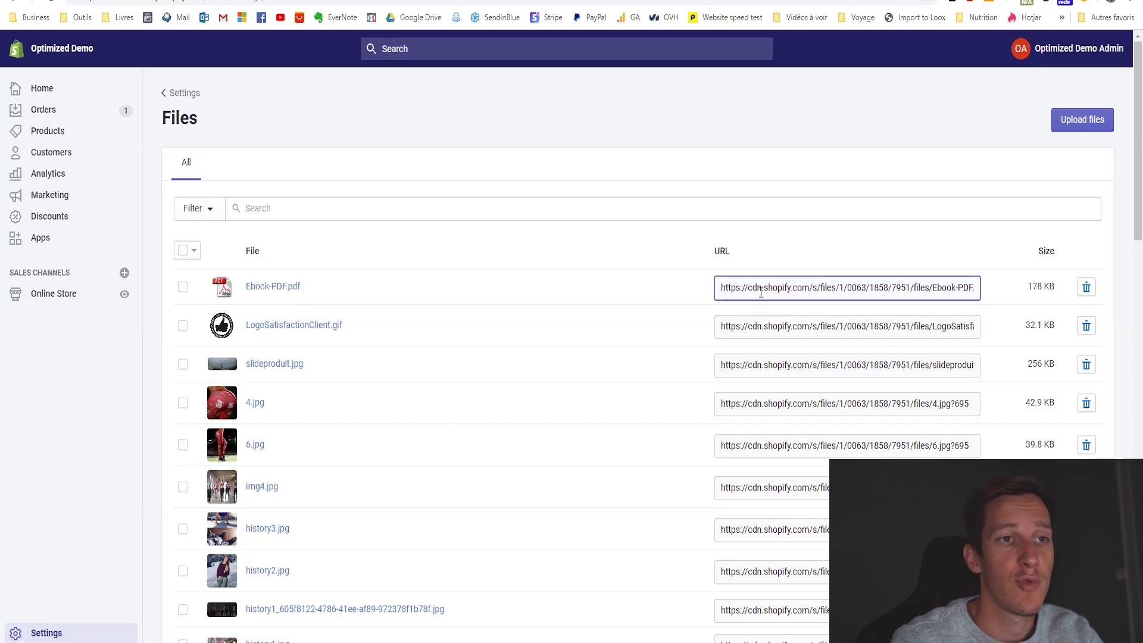
key(ctrl+a)
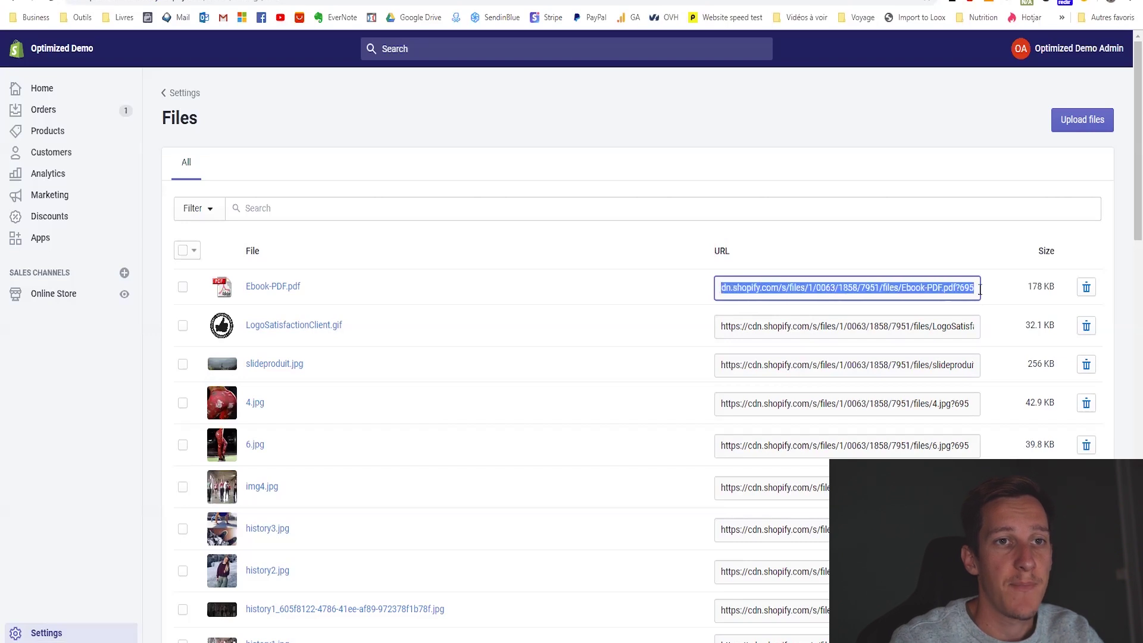
click(766, 289)
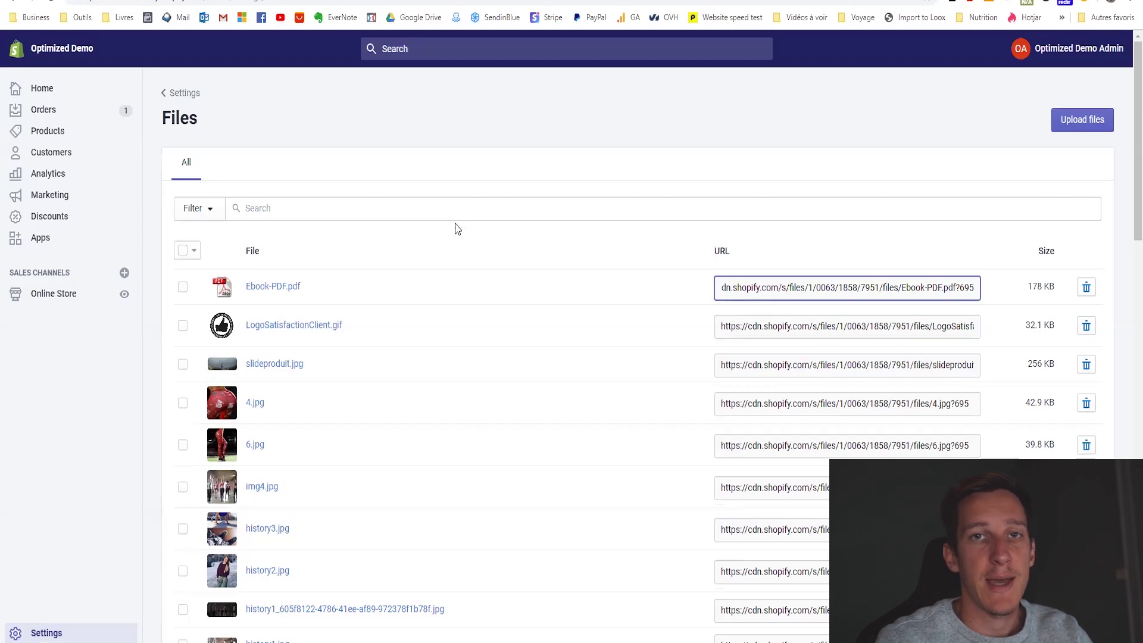
Go from the installed Apps page to the Shopify App Store.
click(34, 244)
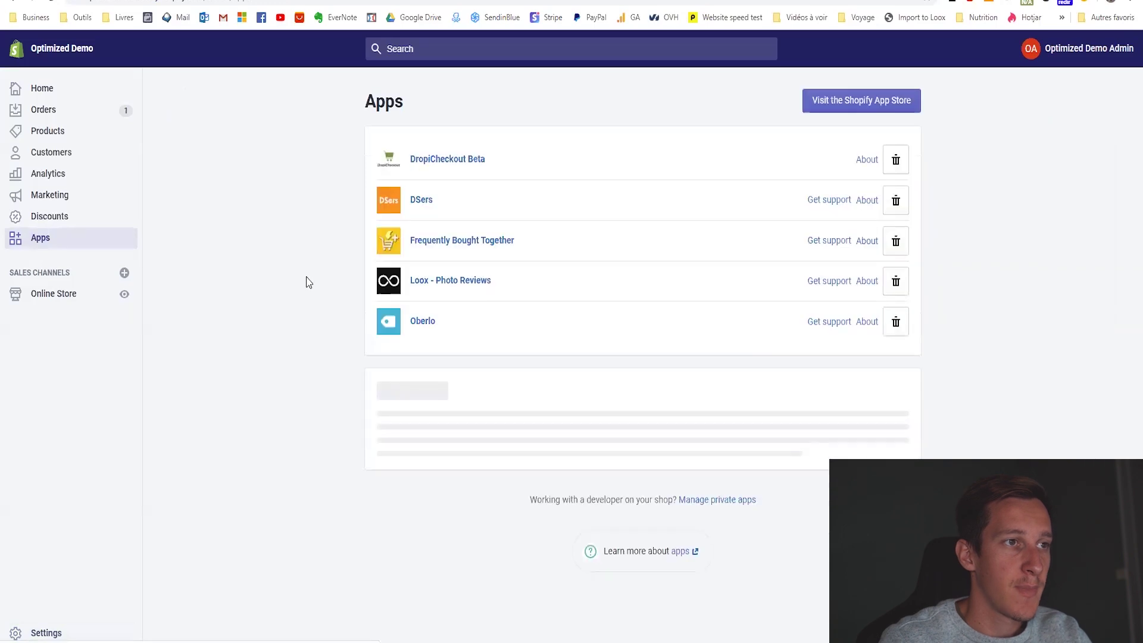
click(858, 102)
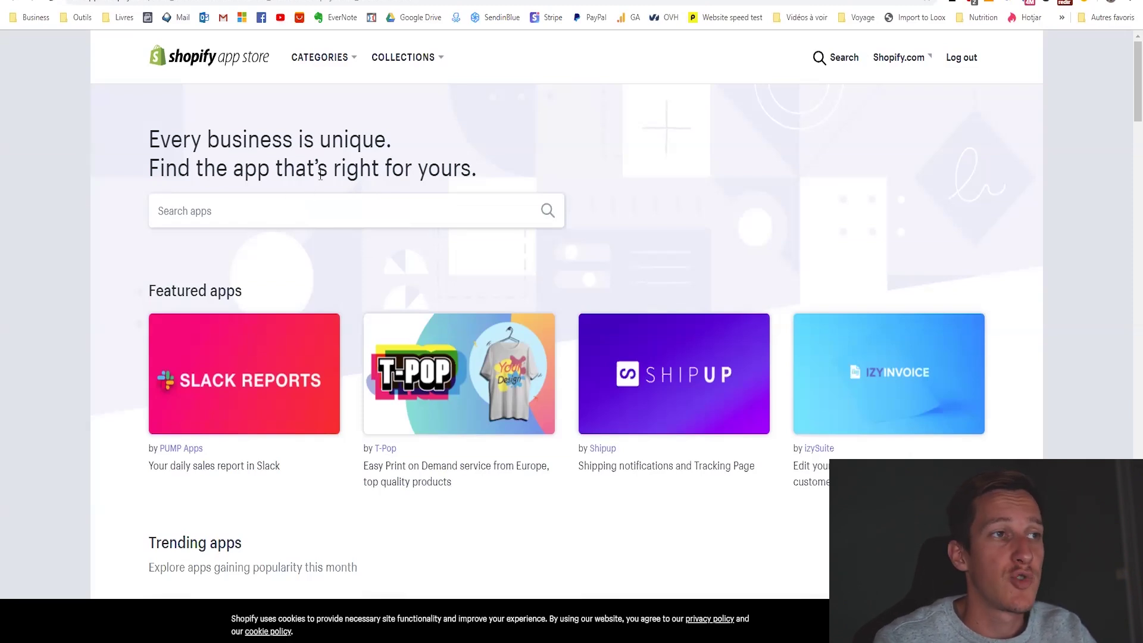
Search the App Store for 'mailchimp' and install MailChimp Forms by MailMunch.
click(259, 210)
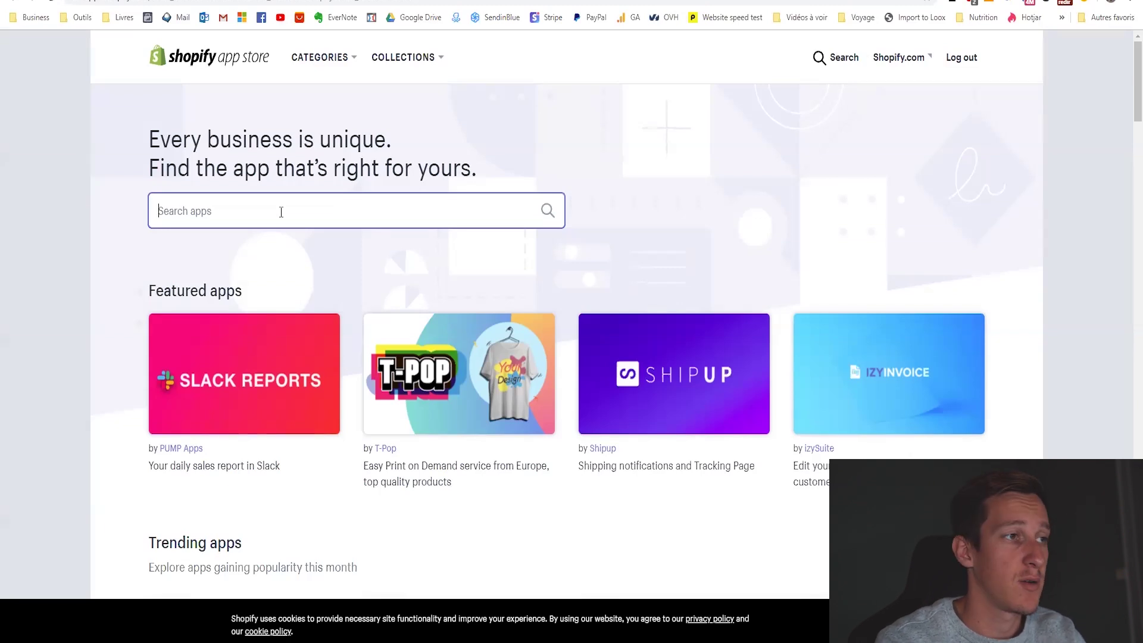
text(mailchimp)
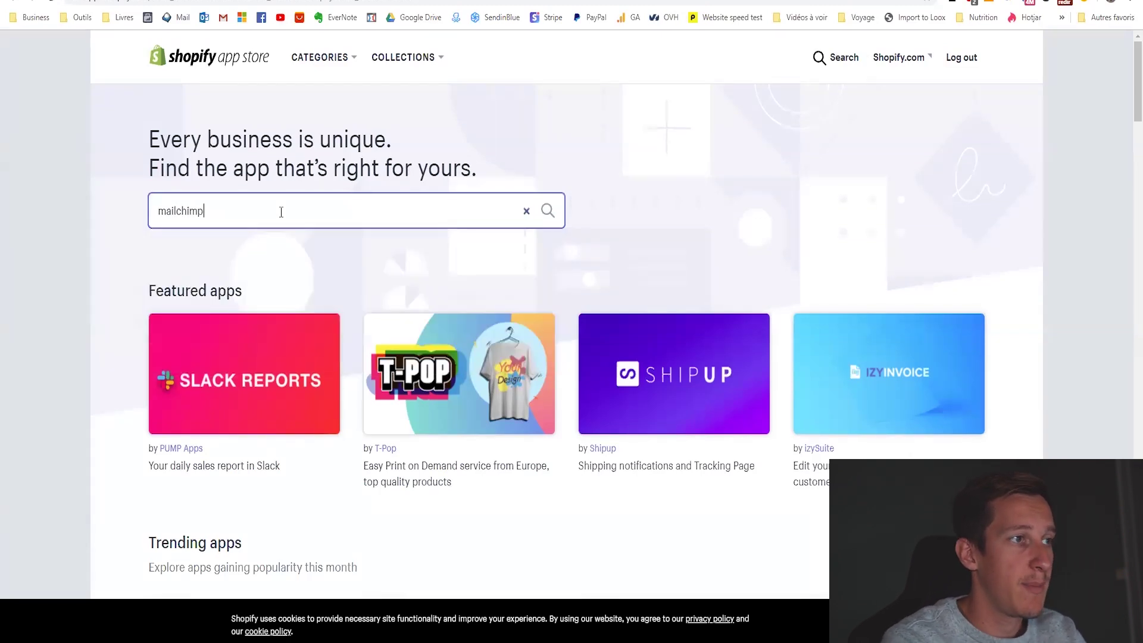
key(Return)
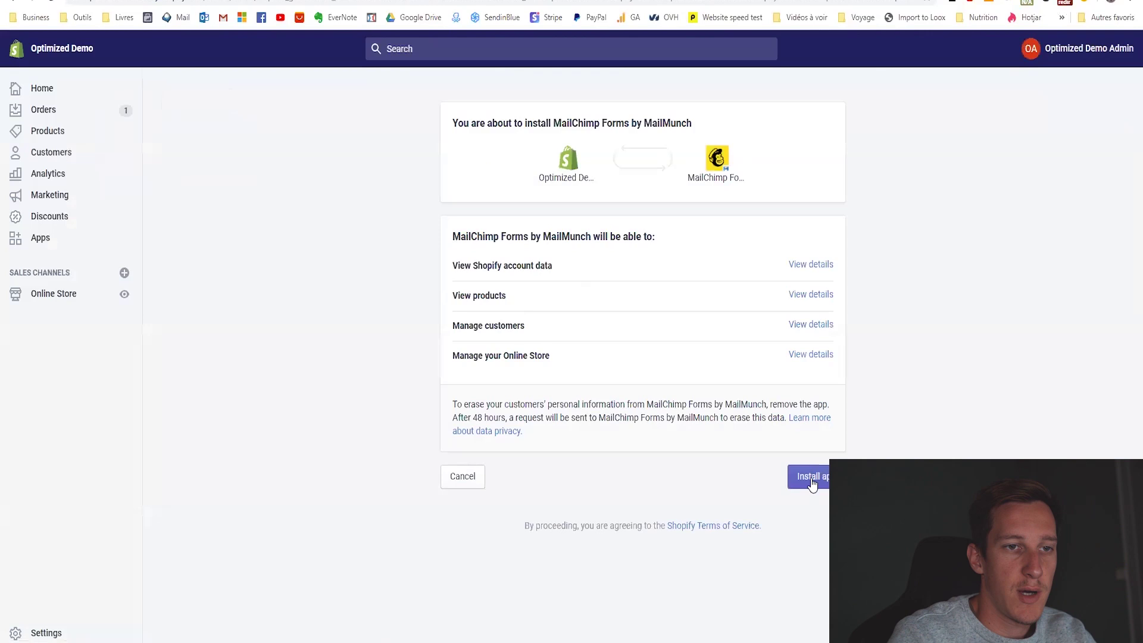
click(812, 477)
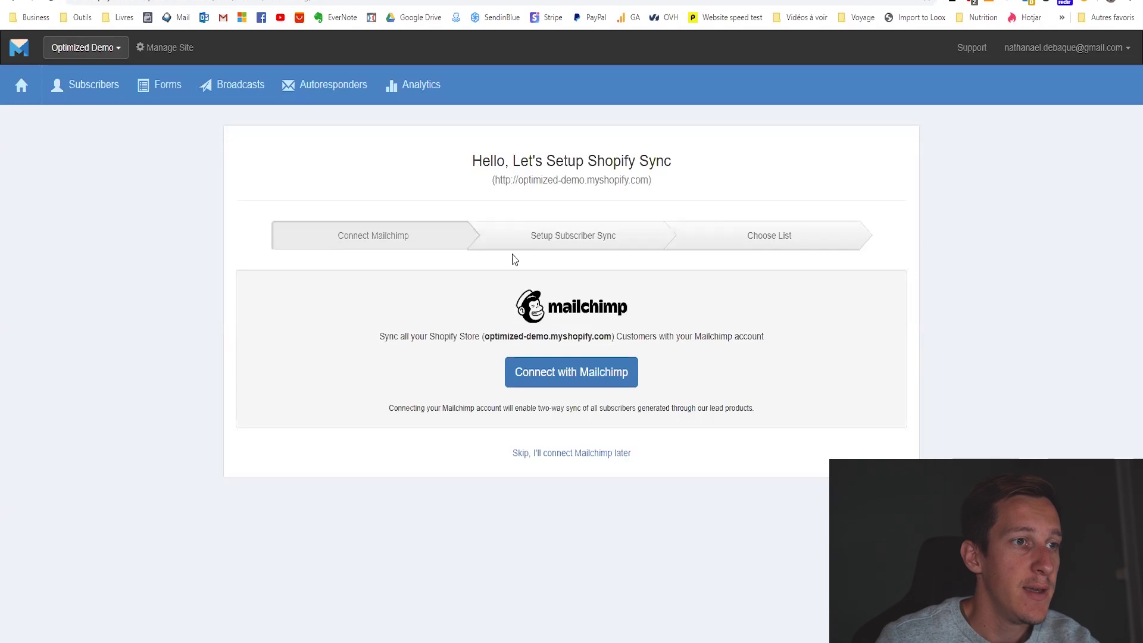
Connect the Mailchimp account, accept the field mapping, and sync customers to the Shopify Customers list.
click(565, 380)
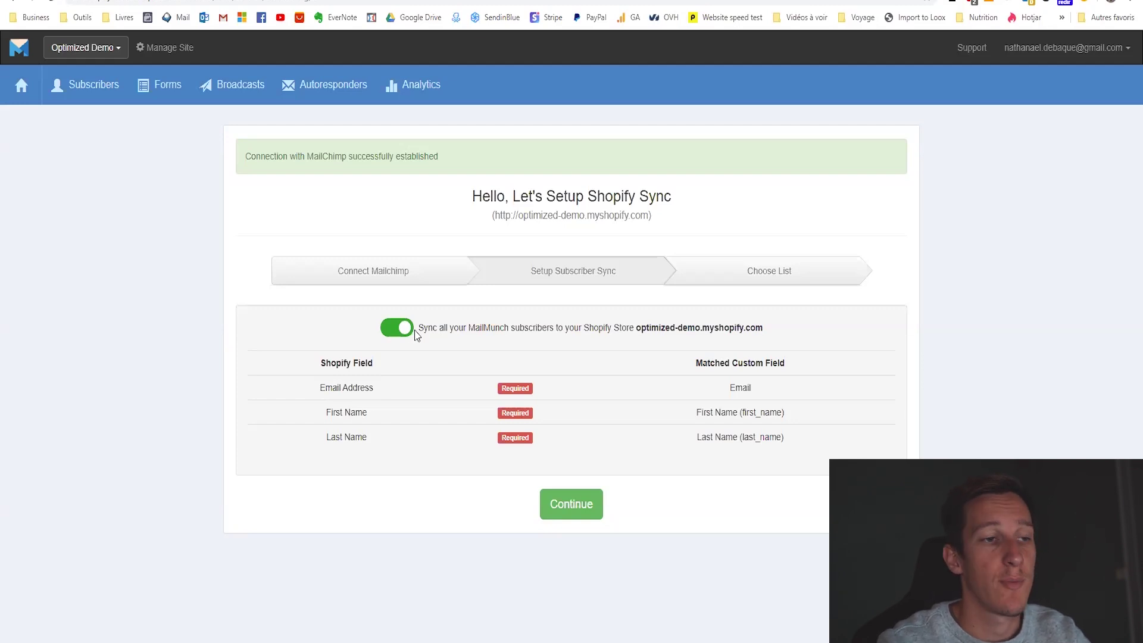
click(586, 505)
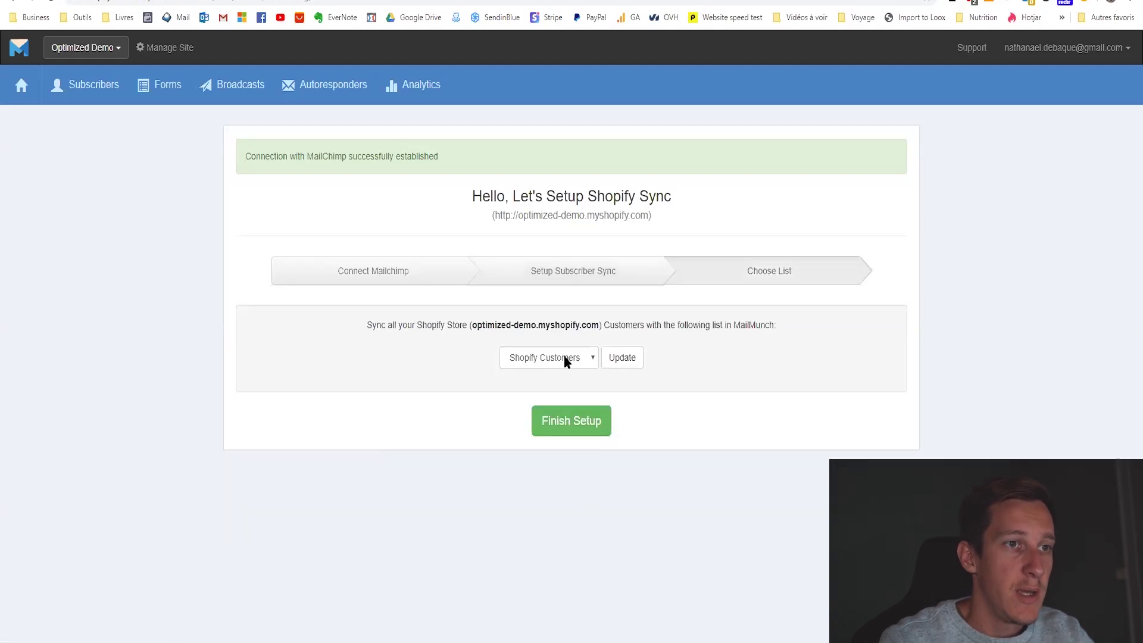
click(567, 360)
click(538, 360)
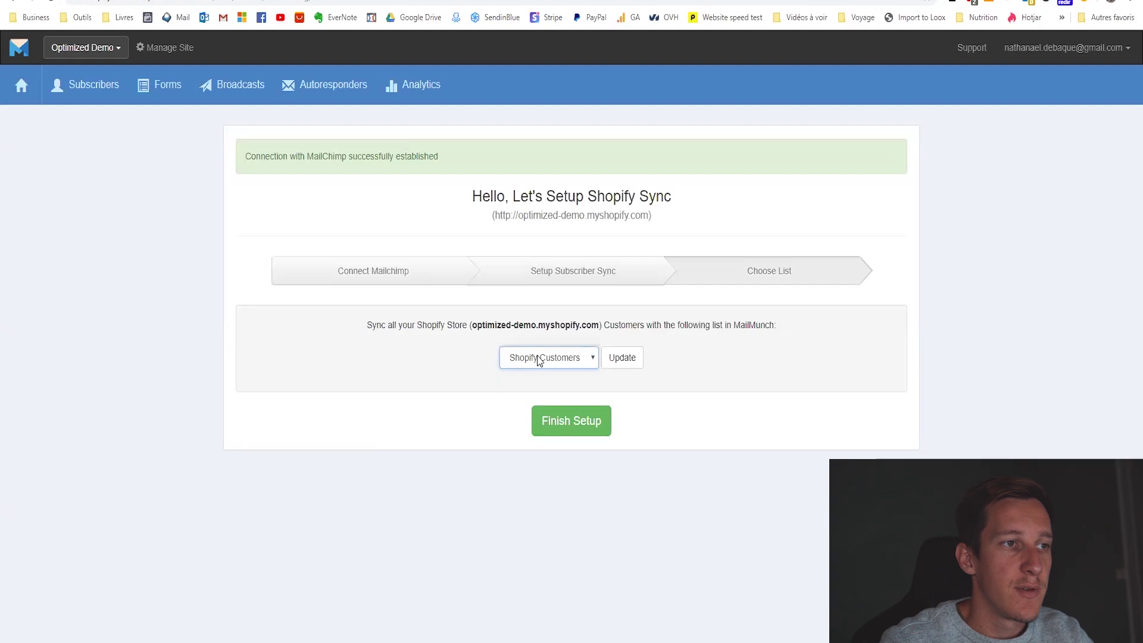
click(539, 361)
click(539, 375)
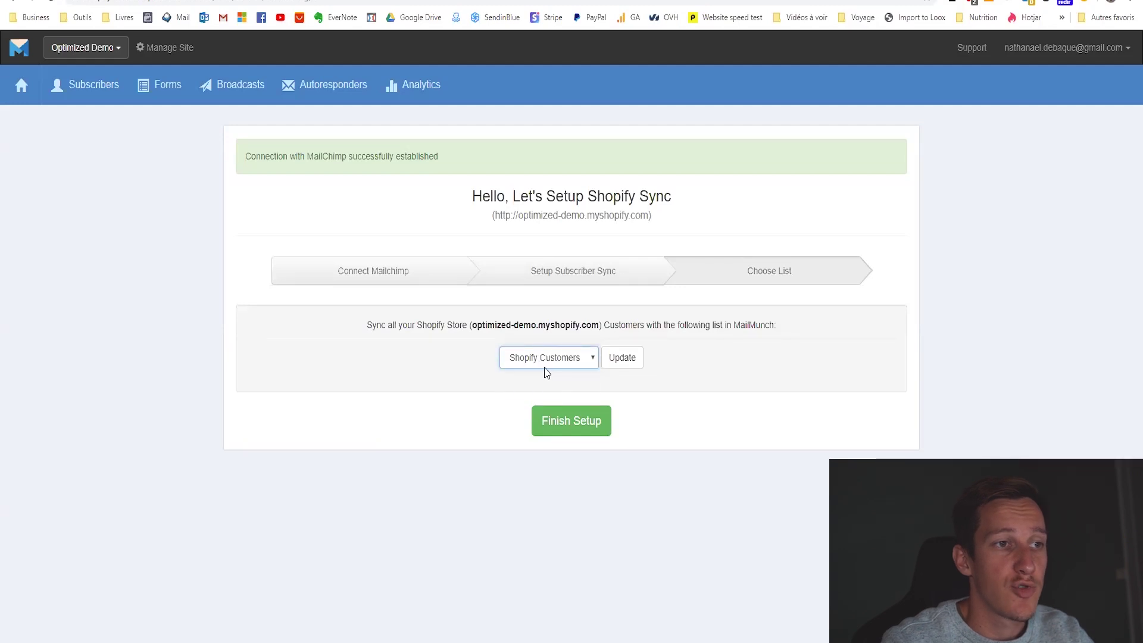
click(568, 420)
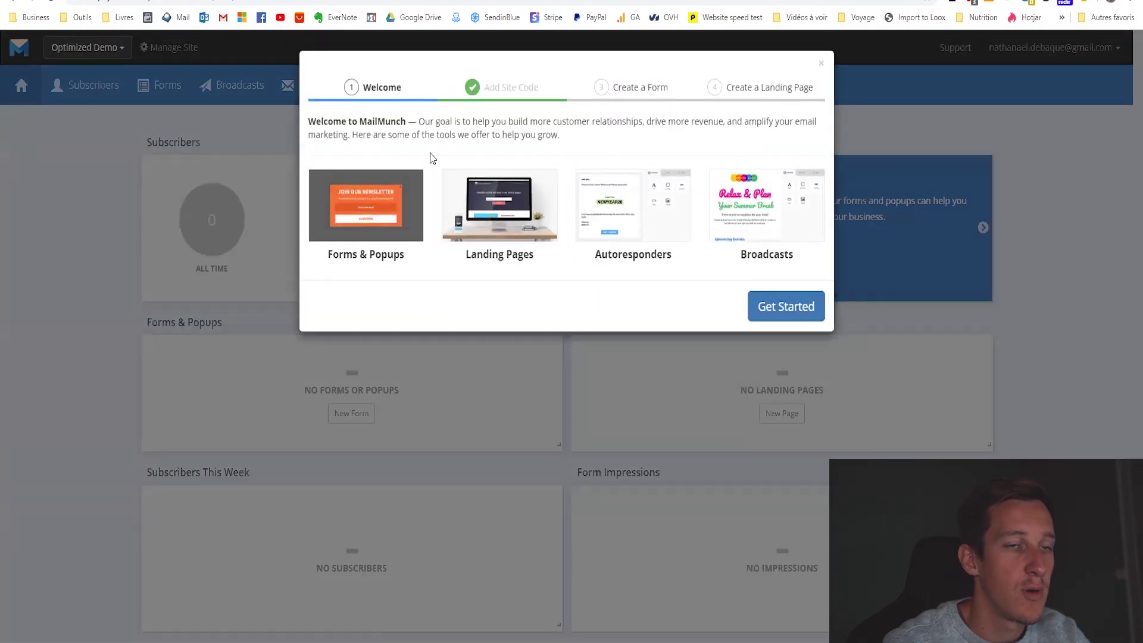
Skip the welcome tour's form and landing page steps.
click(771, 306)
click(706, 301)
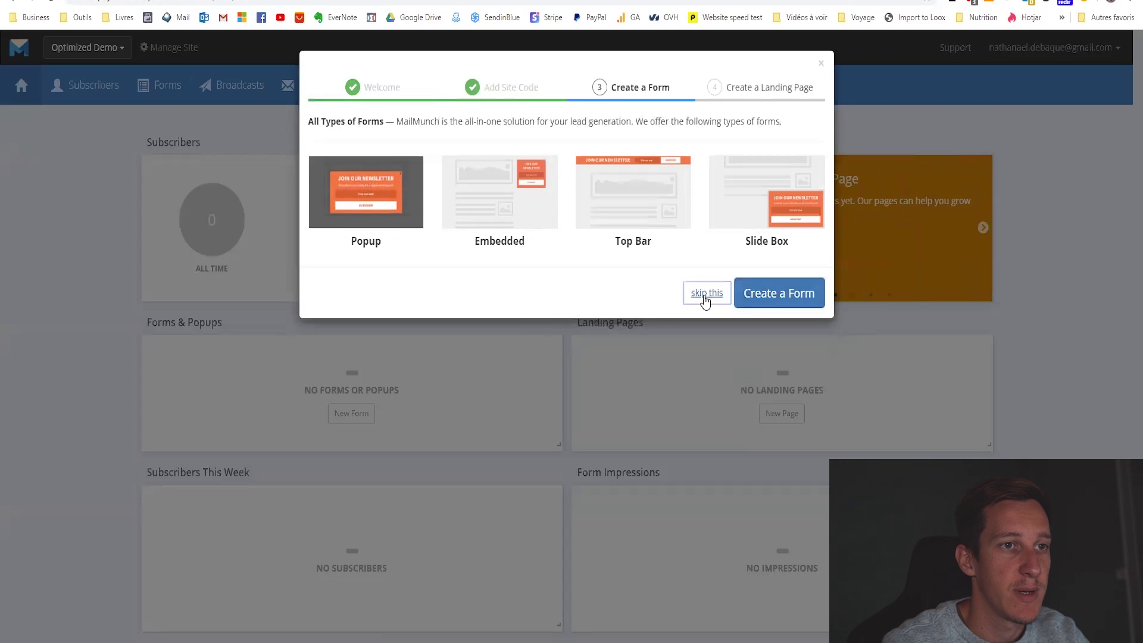
click(666, 334)
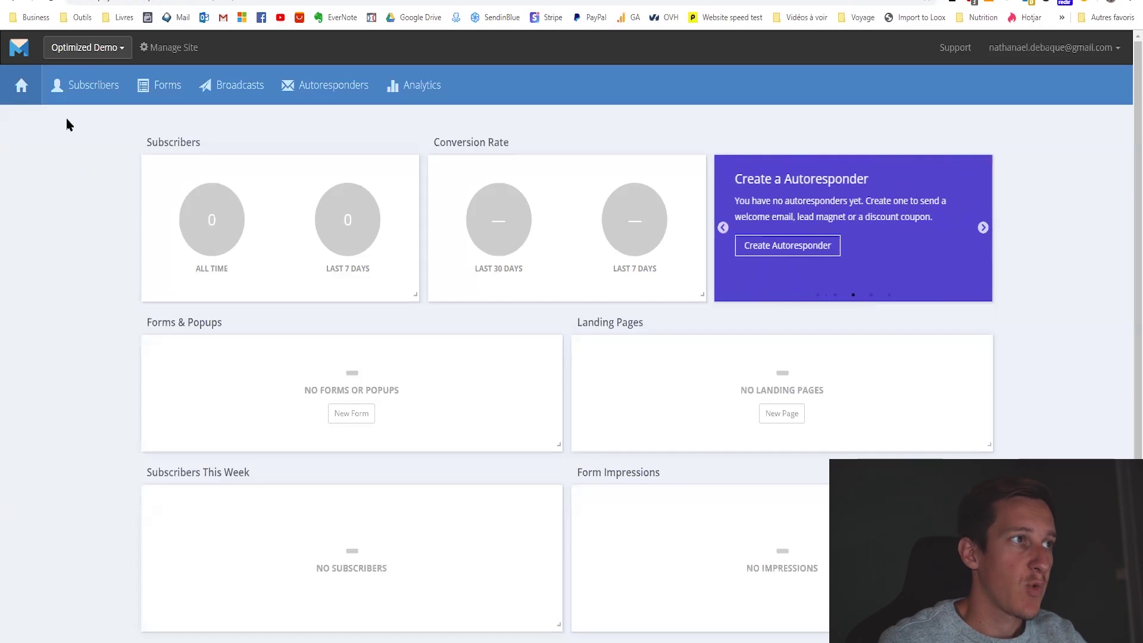
Confirm the Subscribers list shows 0 subscribers, then go to the empty Autoresponders page.
click(82, 96)
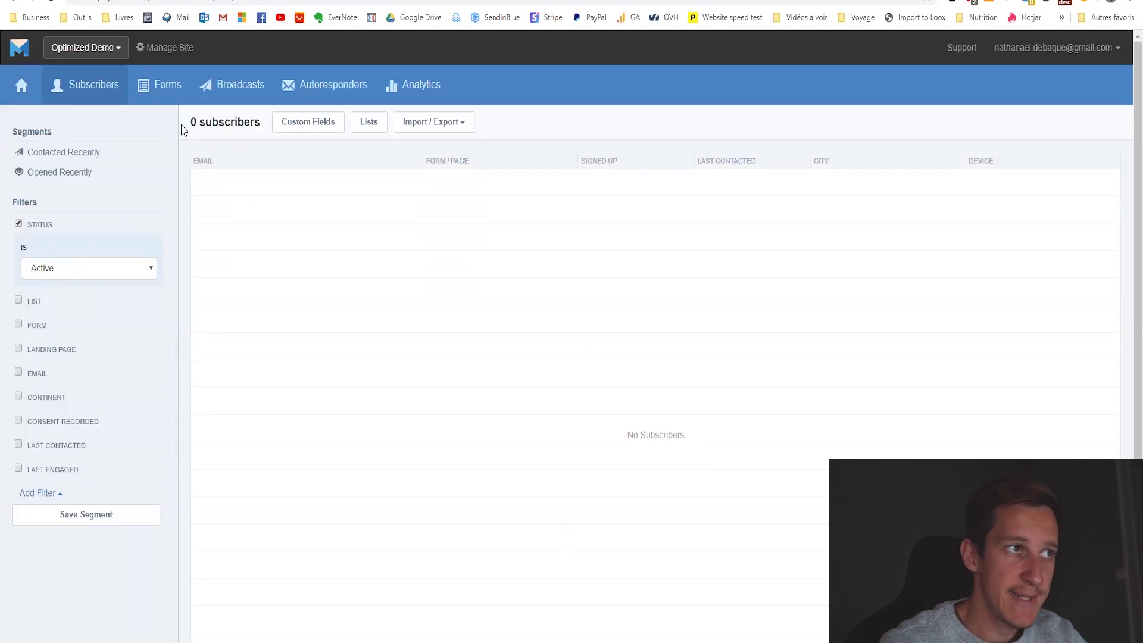
drag(181, 129, 261, 125)
click(264, 147)
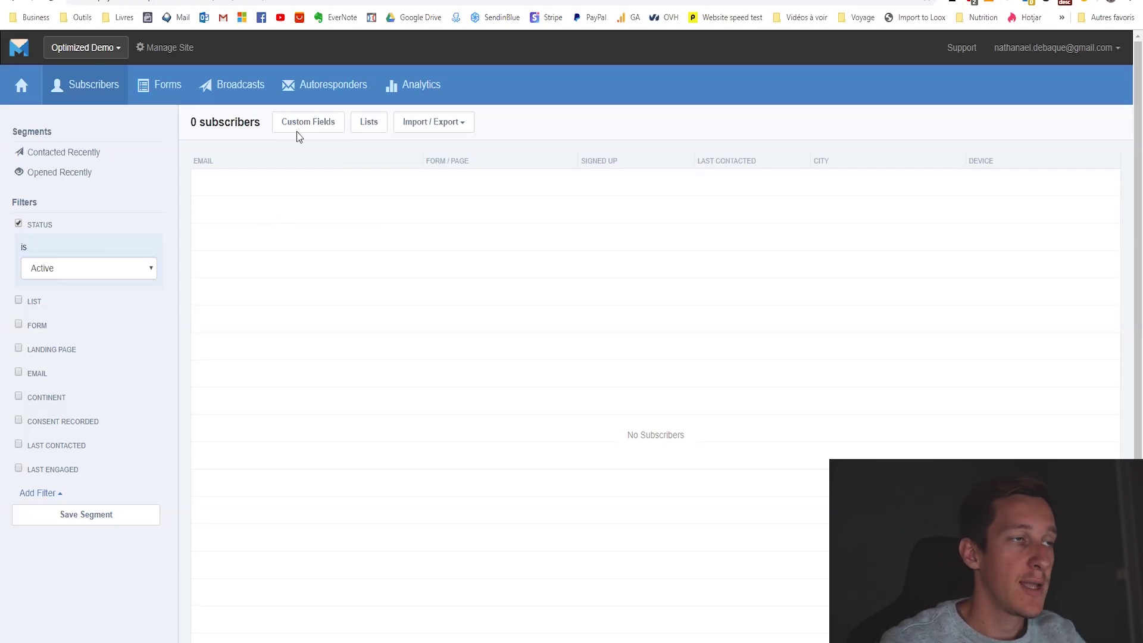
click(334, 88)
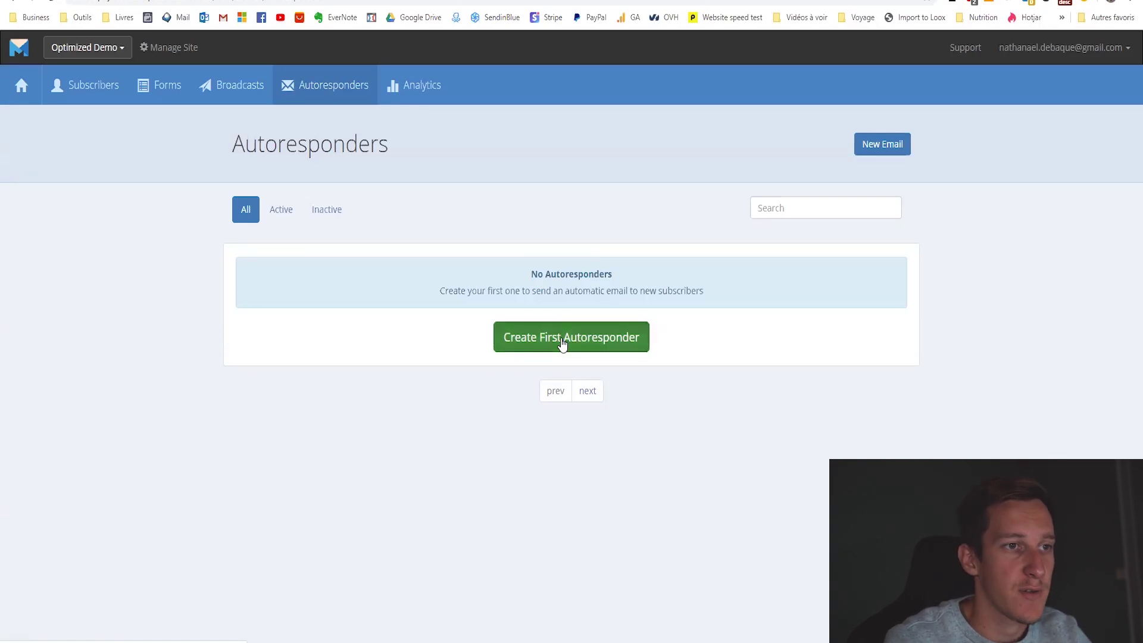
Create a new autoresponder and build its email from the first, basic template.
click(561, 344)
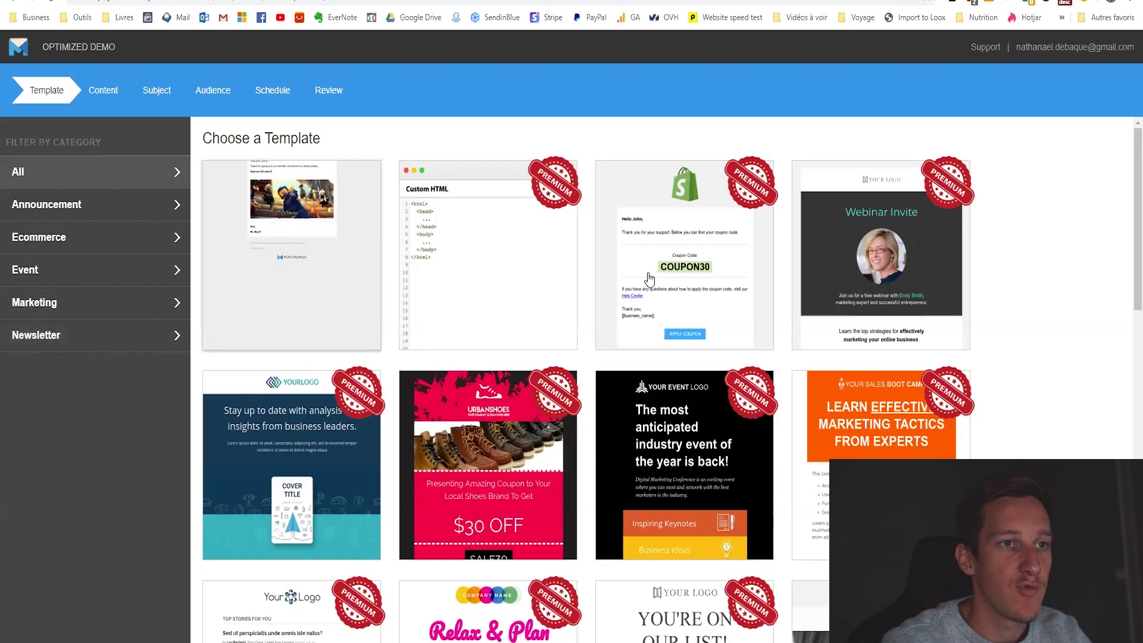
scroll(649, 278, down, 15)
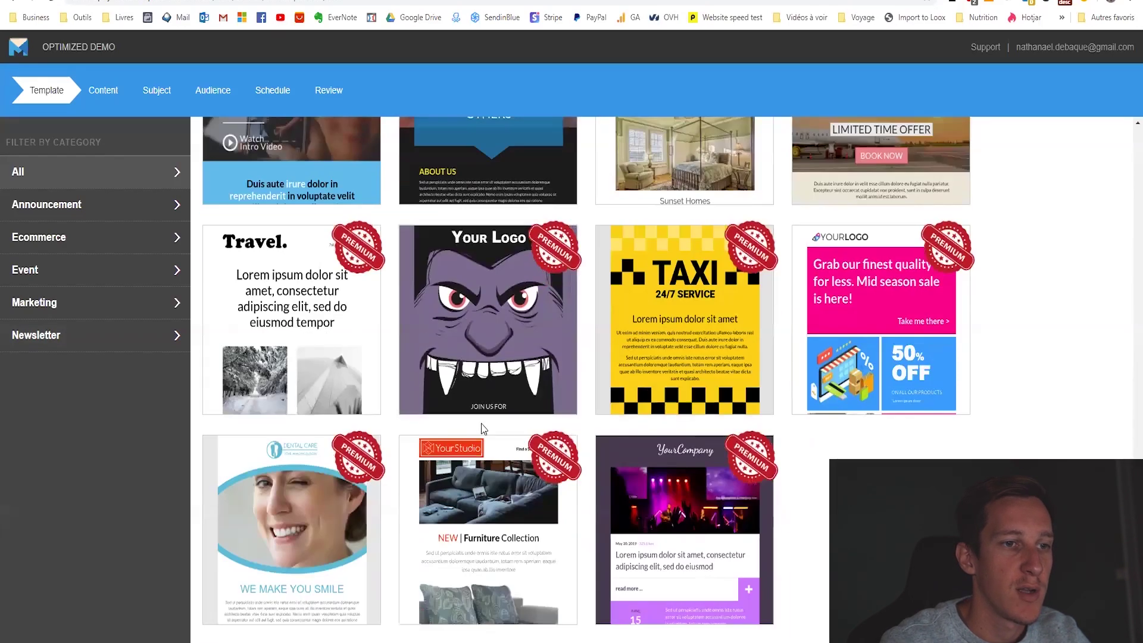
scroll(484, 429, up, 15)
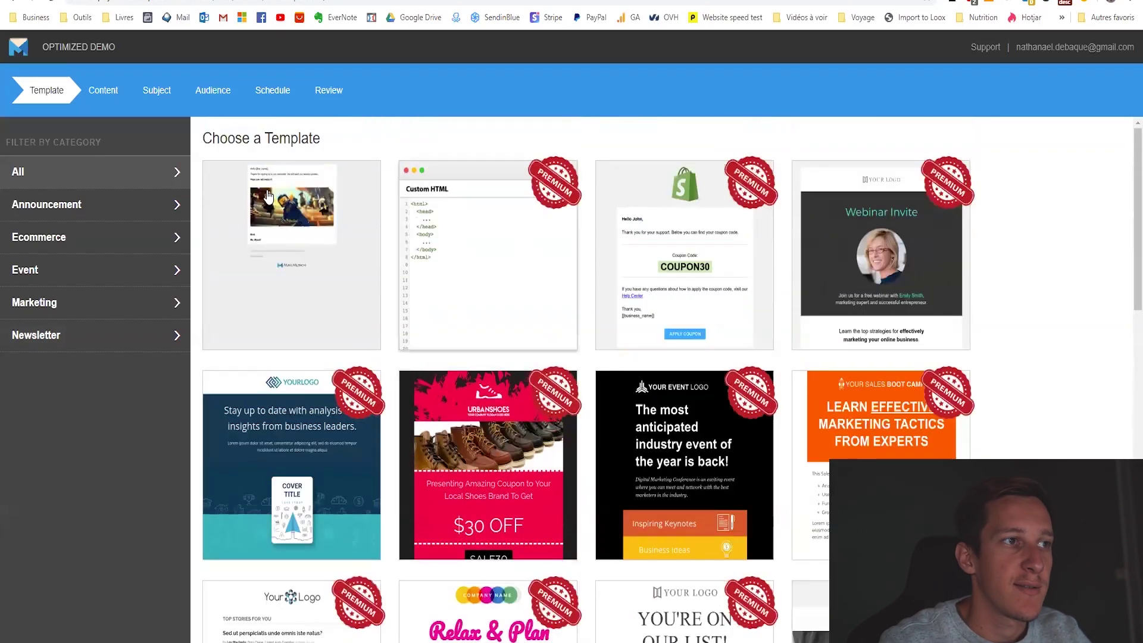
click(260, 262)
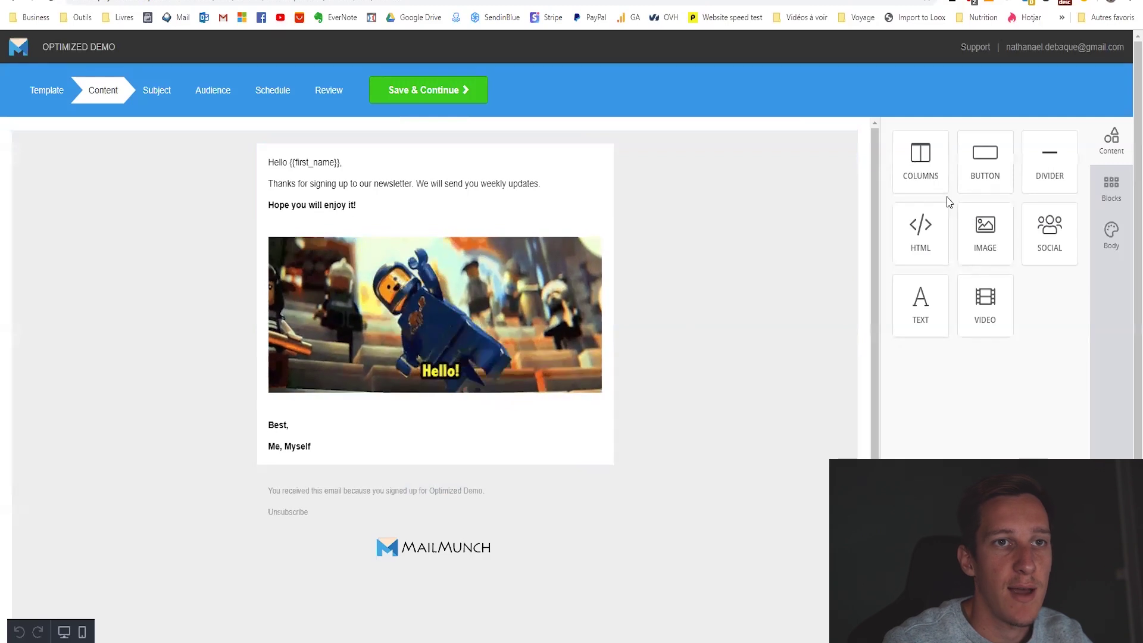
Insert an empty paragraph after the 'Thanks for signing up to our newsletter' line.
click(359, 183)
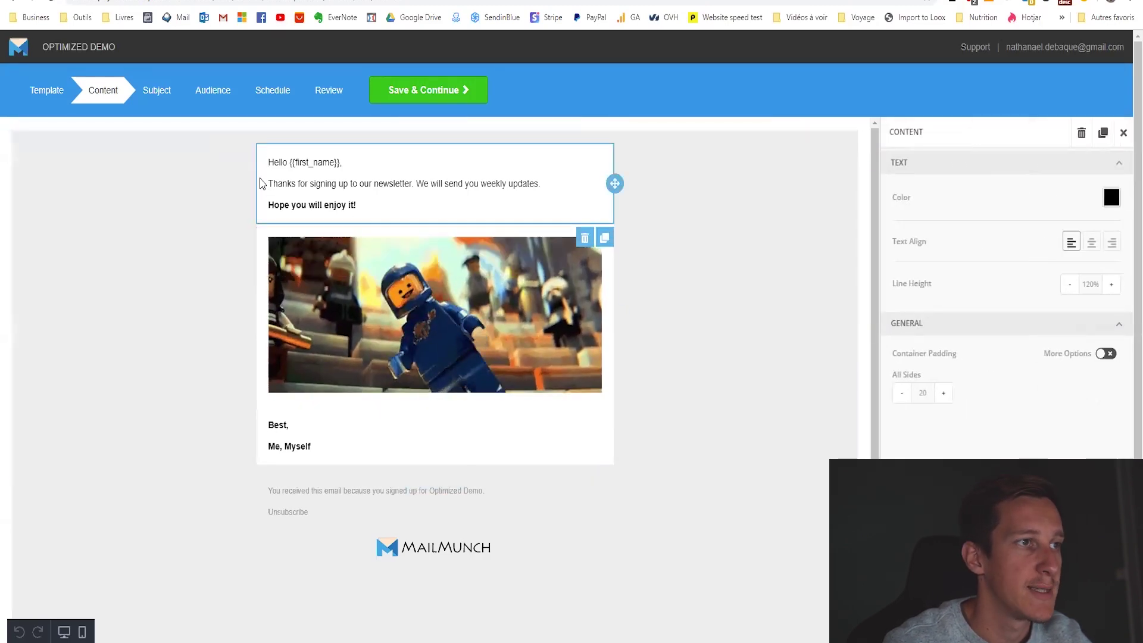
click(488, 305)
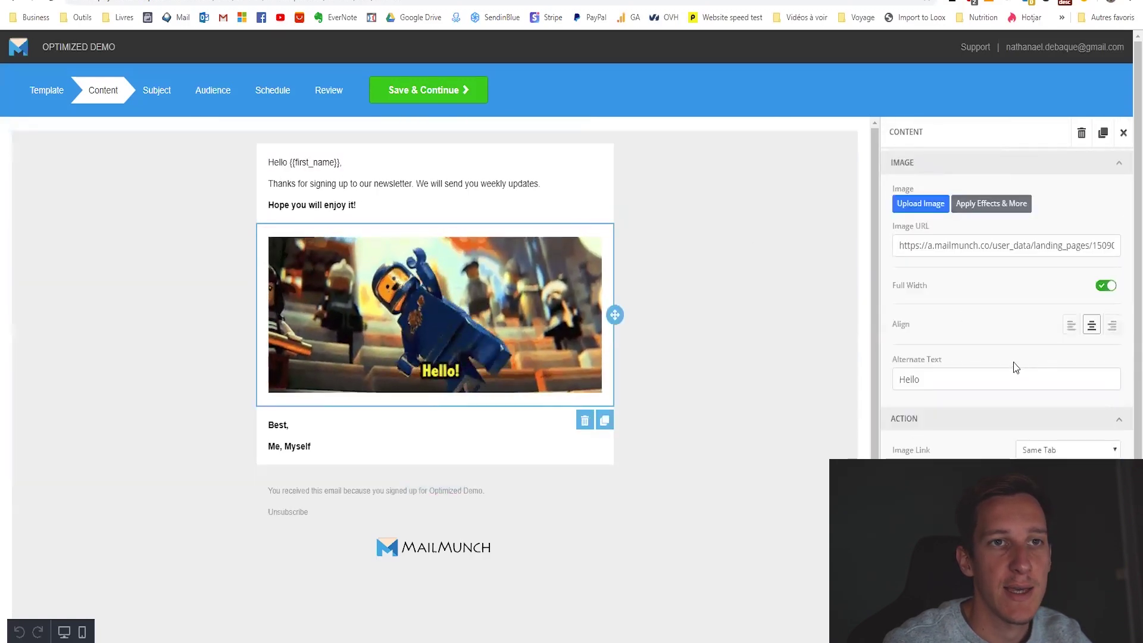
click(322, 208)
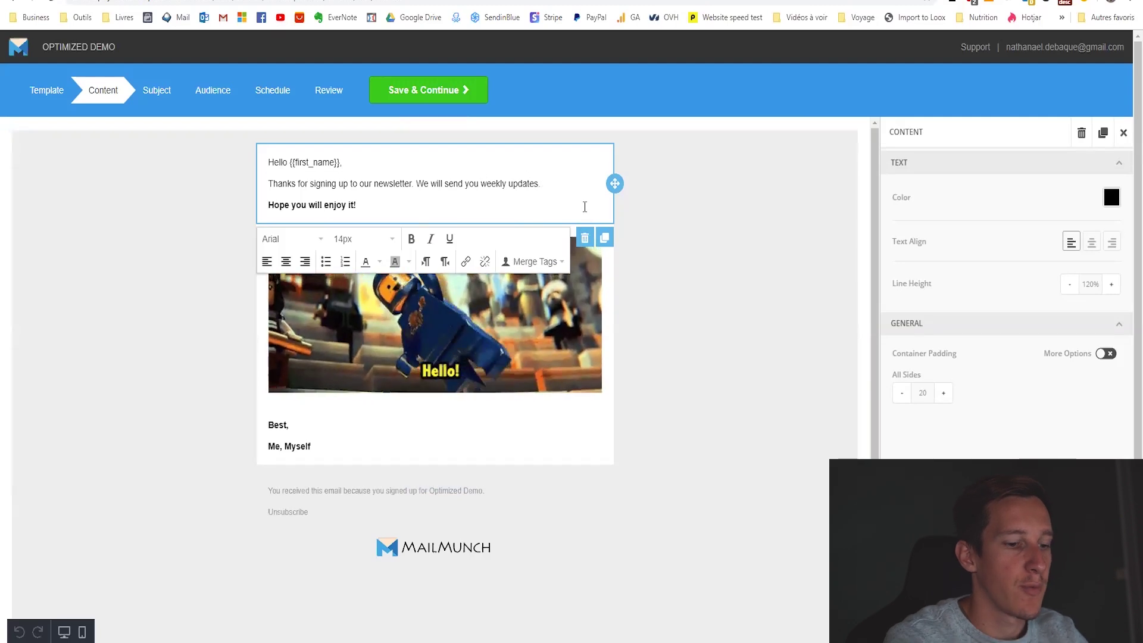
key(Return)
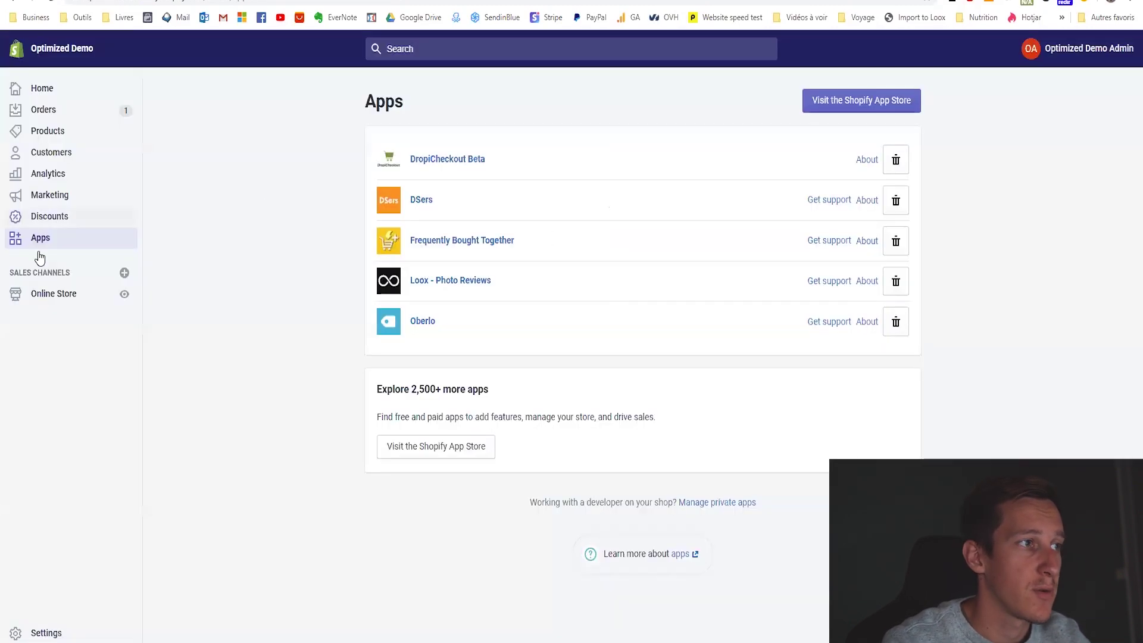
Copy the Ebook-PDF.pdf file address from Shopify's Settings > Files.
click(47, 633)
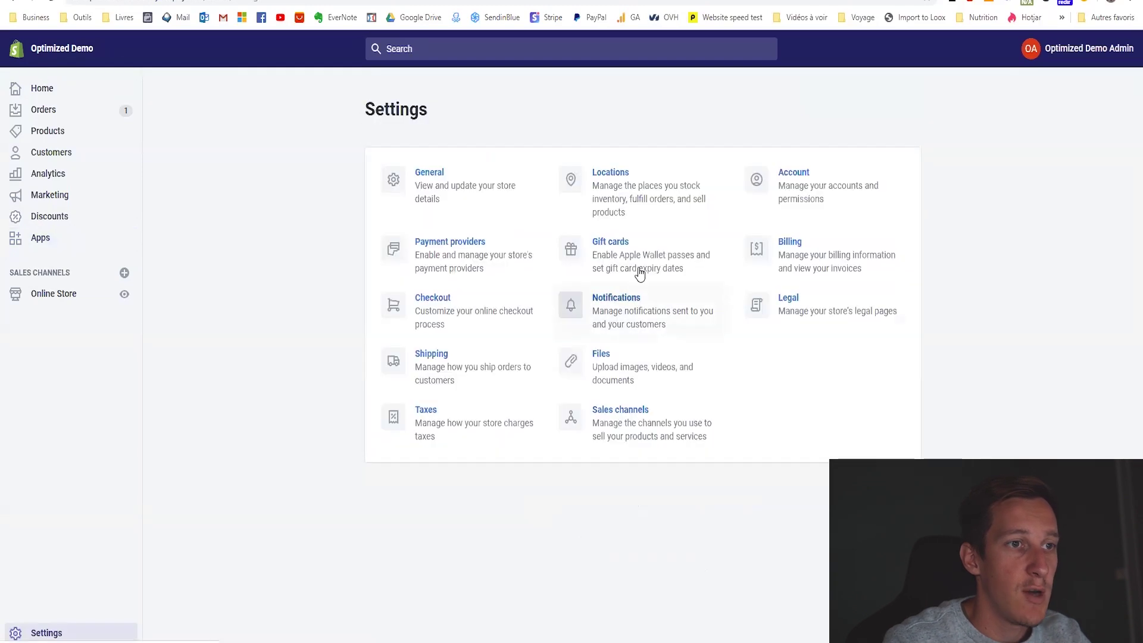
click(614, 370)
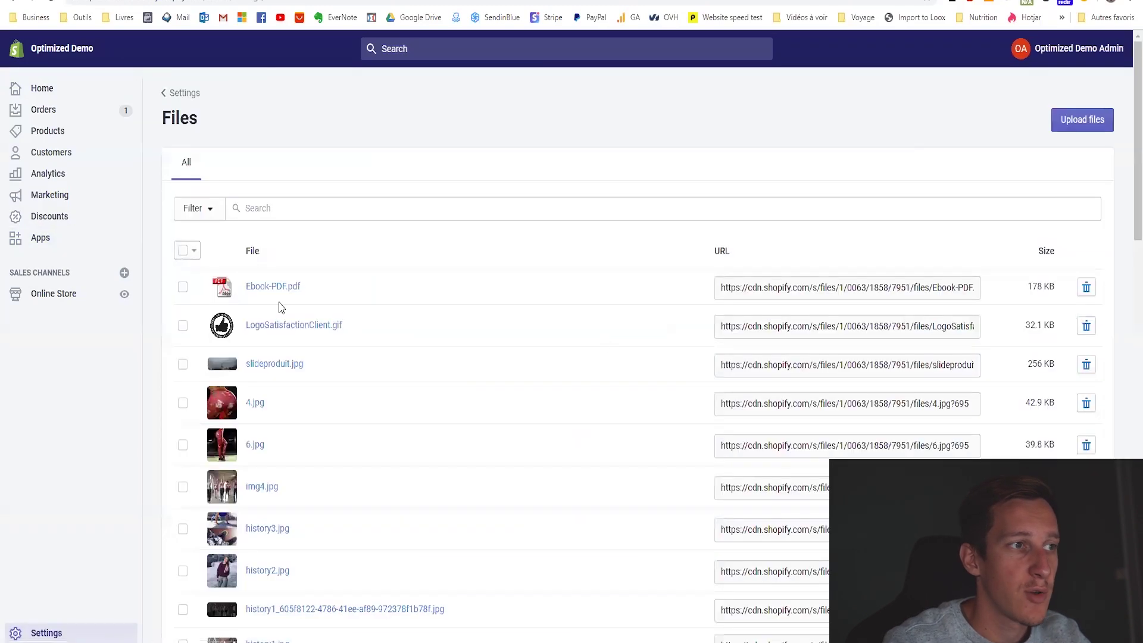
click(808, 294)
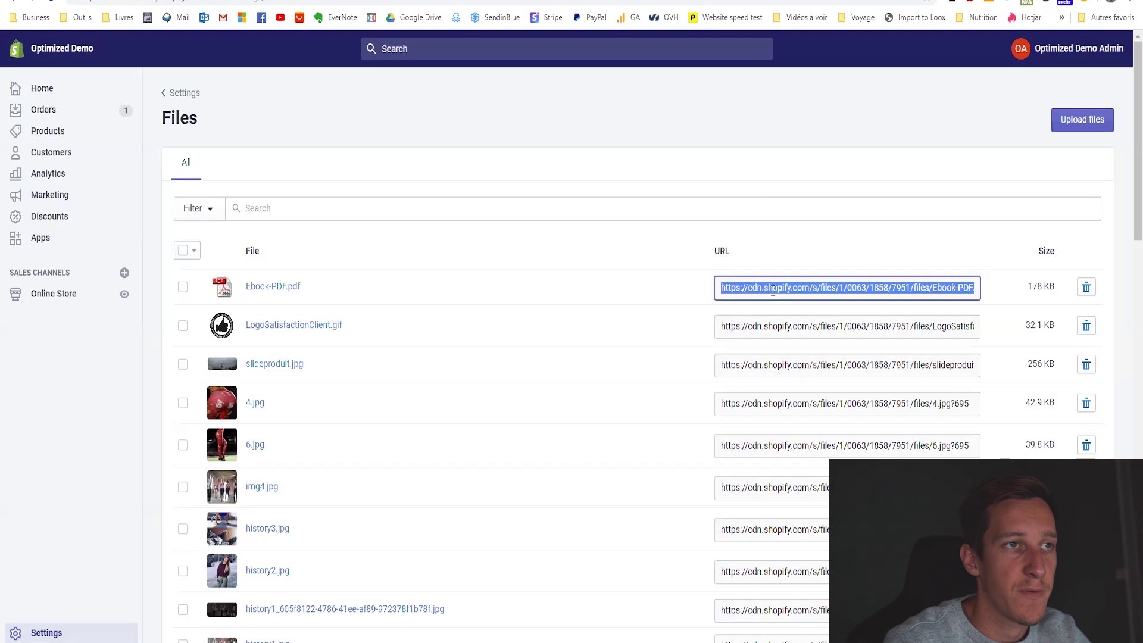
key(ctrl+c)
Paste the ebook address into the email's new paragraph and select it.
click(343, 2)
key(ctrl+v)
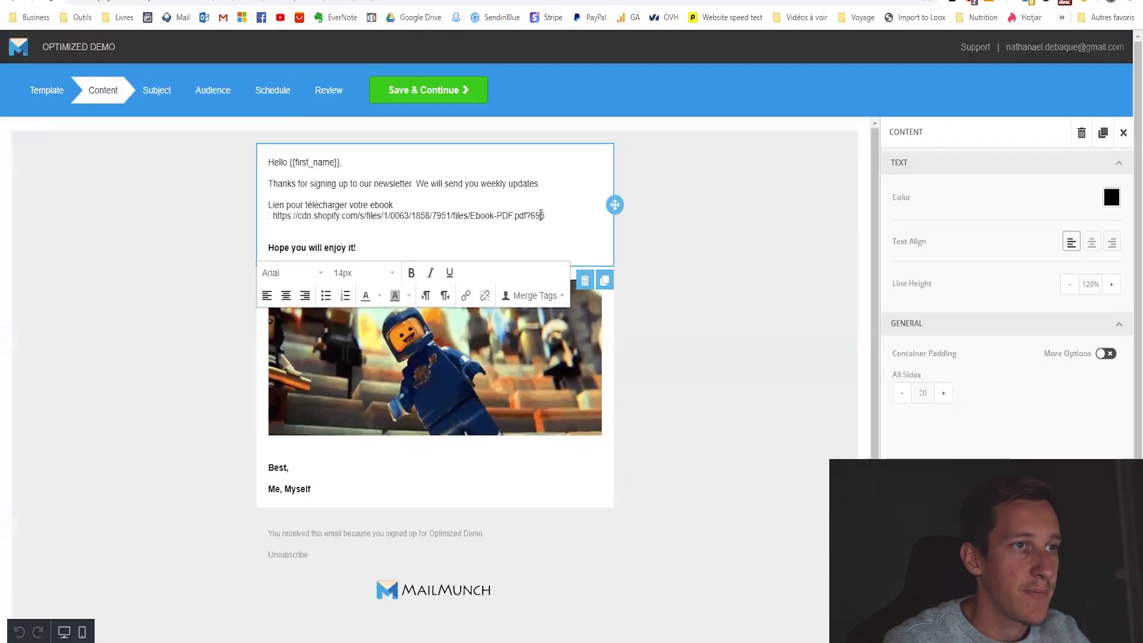
drag(273, 216, 544, 216)
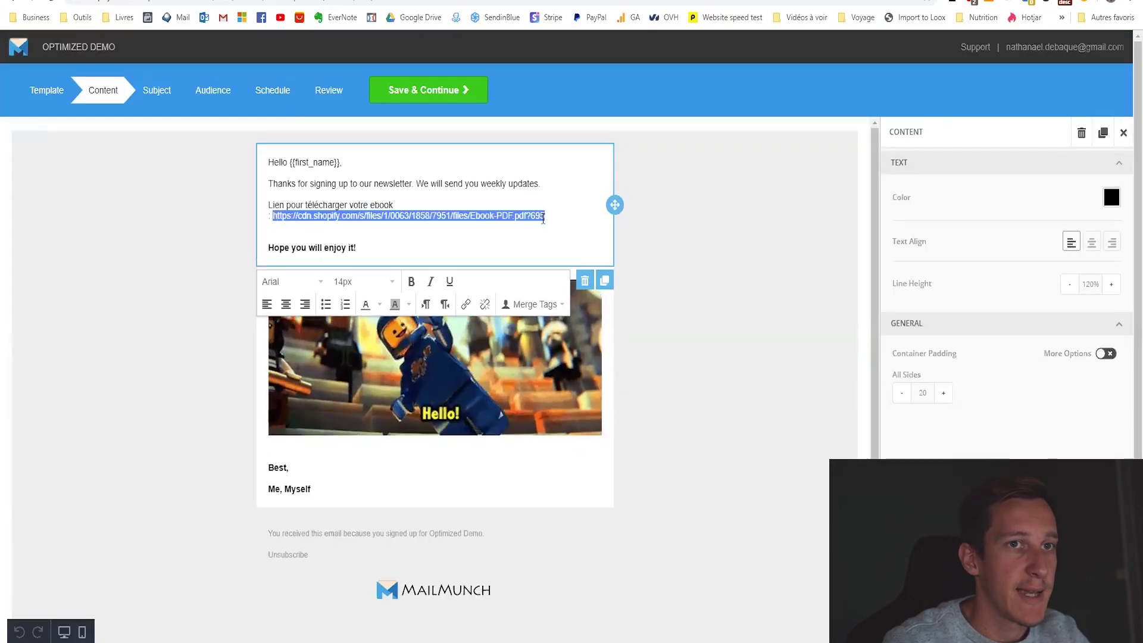
click(476, 231)
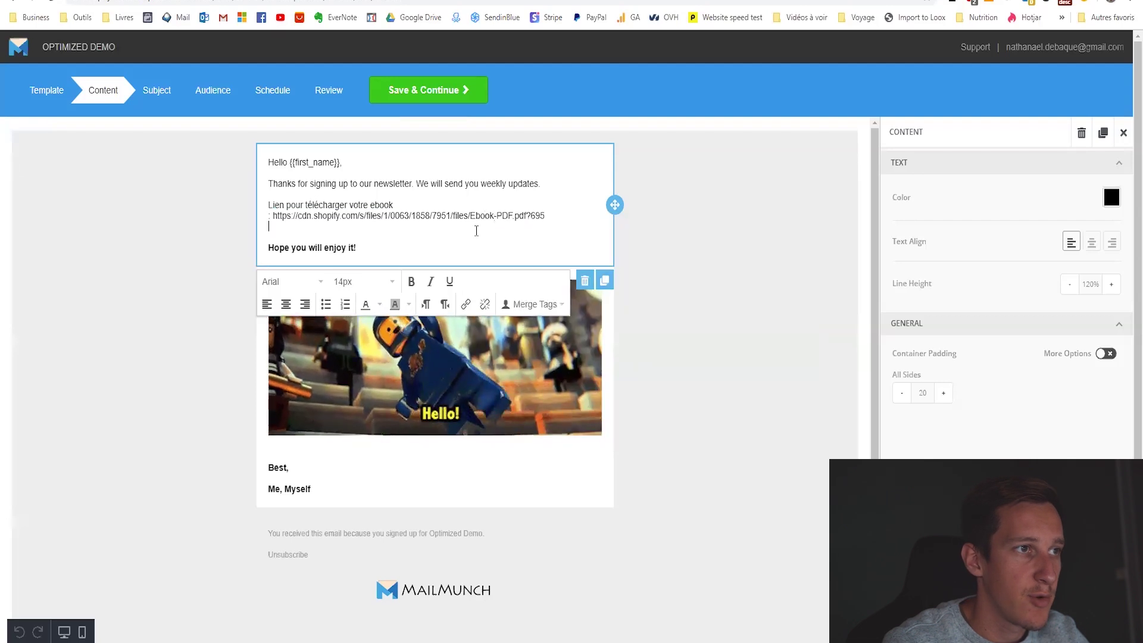
drag(545, 215, 273, 216)
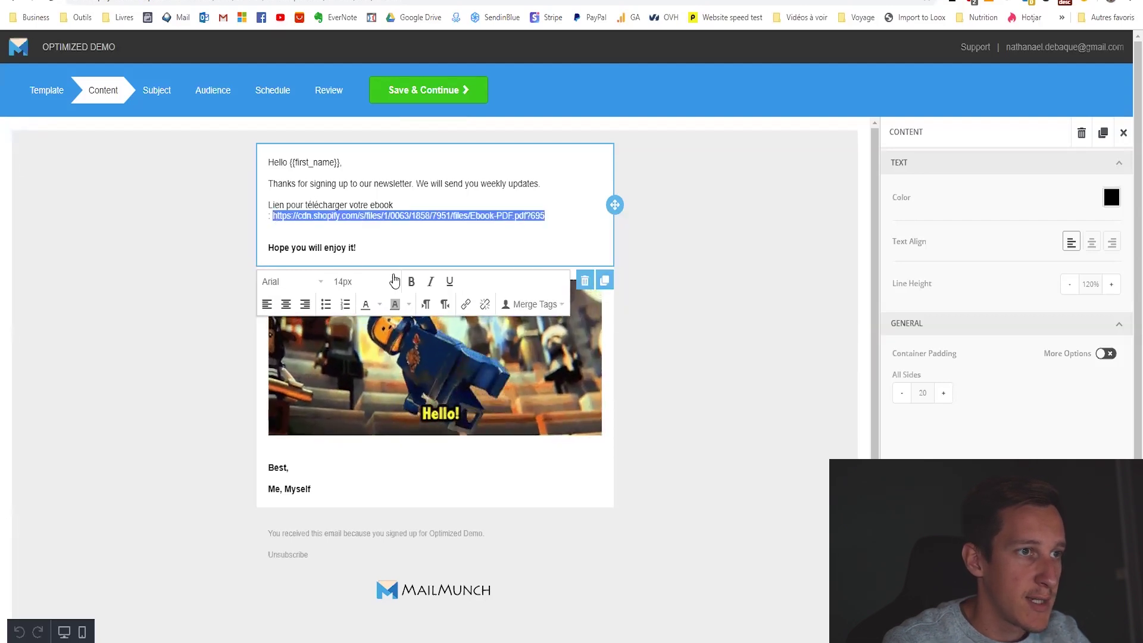
Make the selected address a link, using the ebook URL as both target and display text.
click(466, 305)
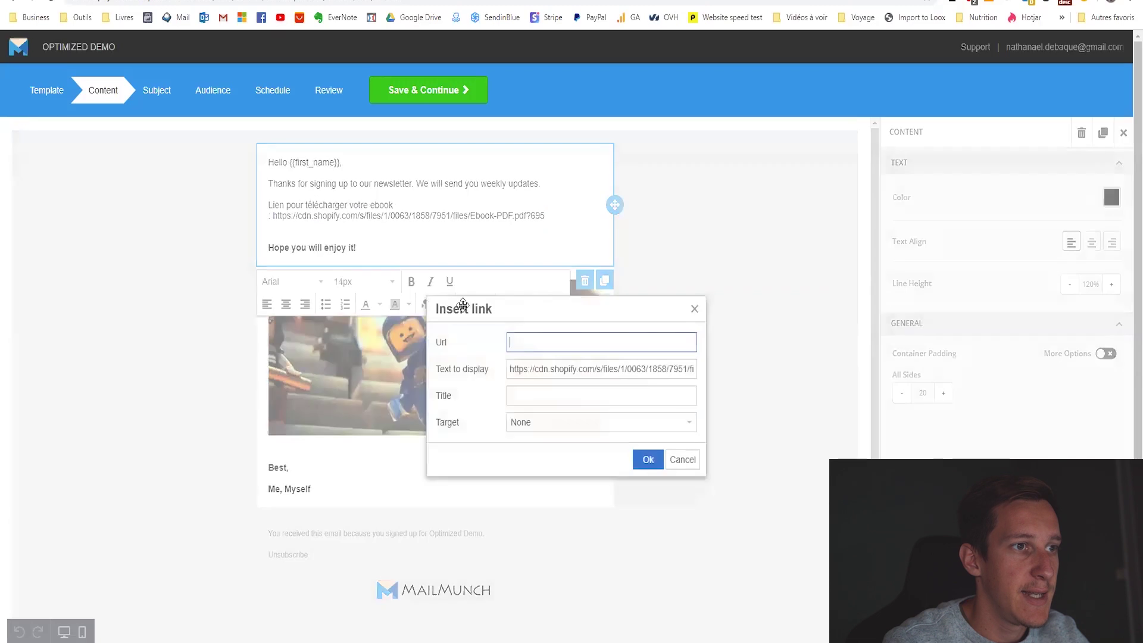
click(534, 341)
key(ctrl+v)
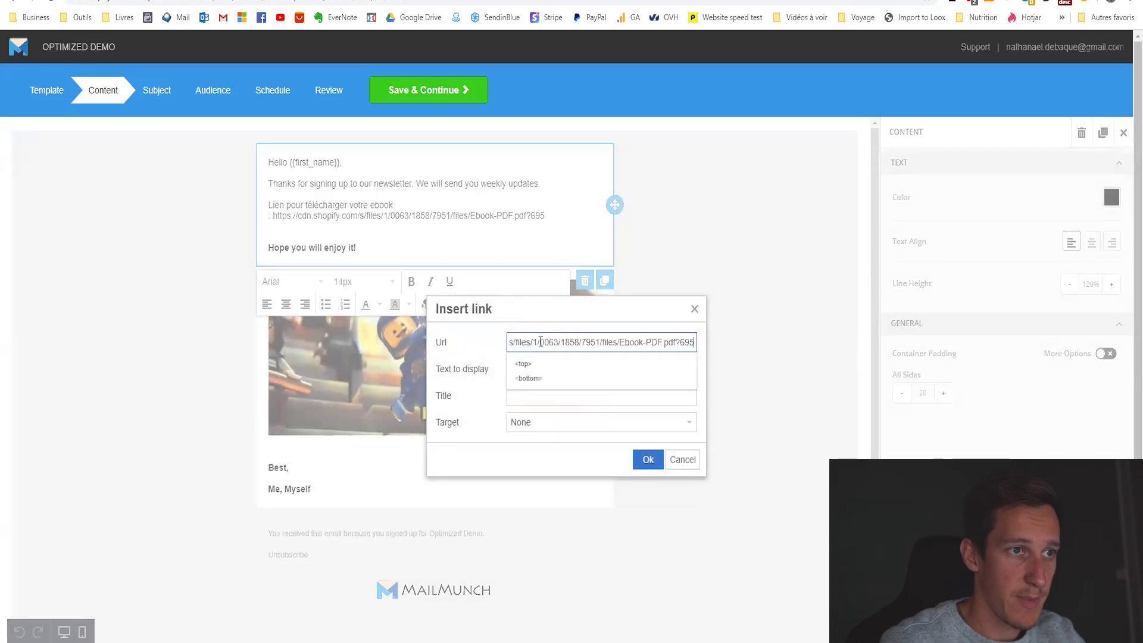
drag(511, 369, 752, 380)
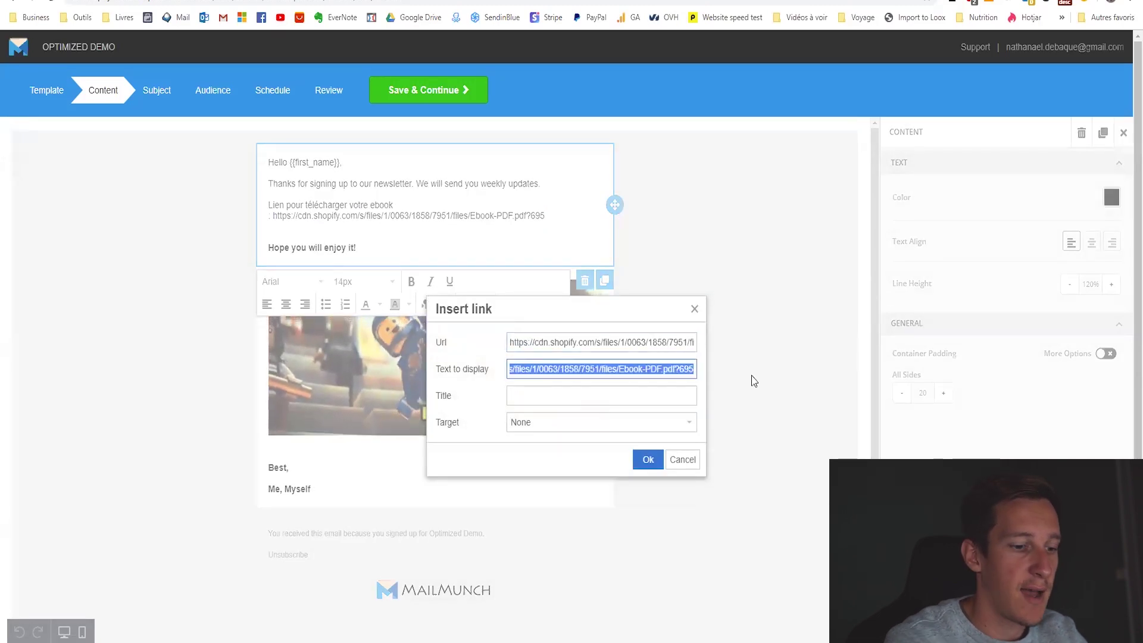
key(BackSpace)
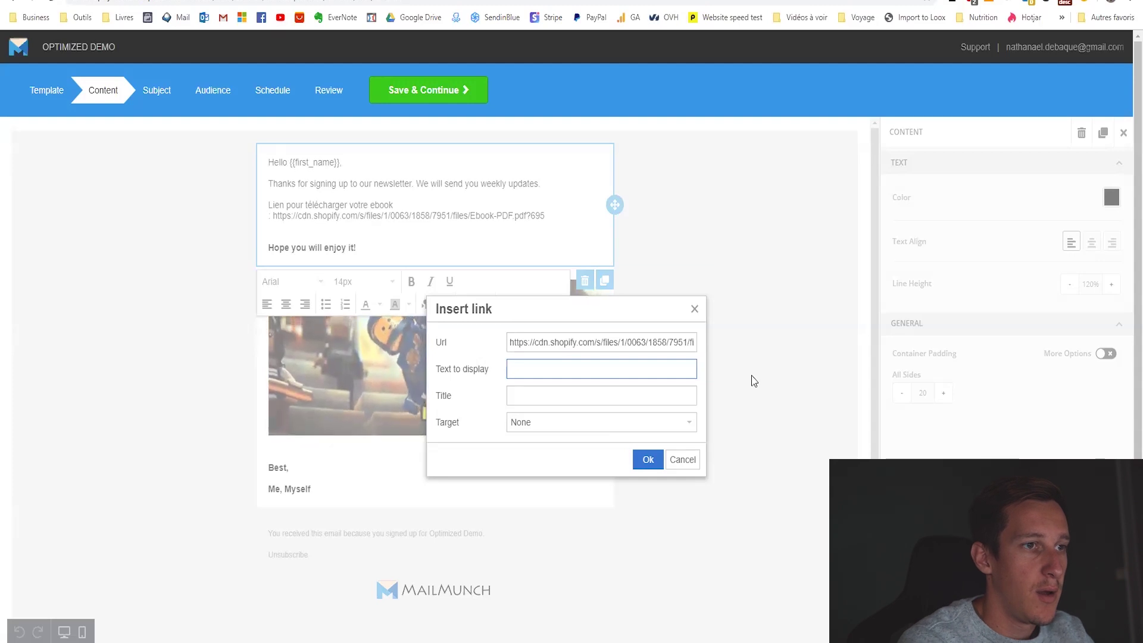
key(ctrl+v)
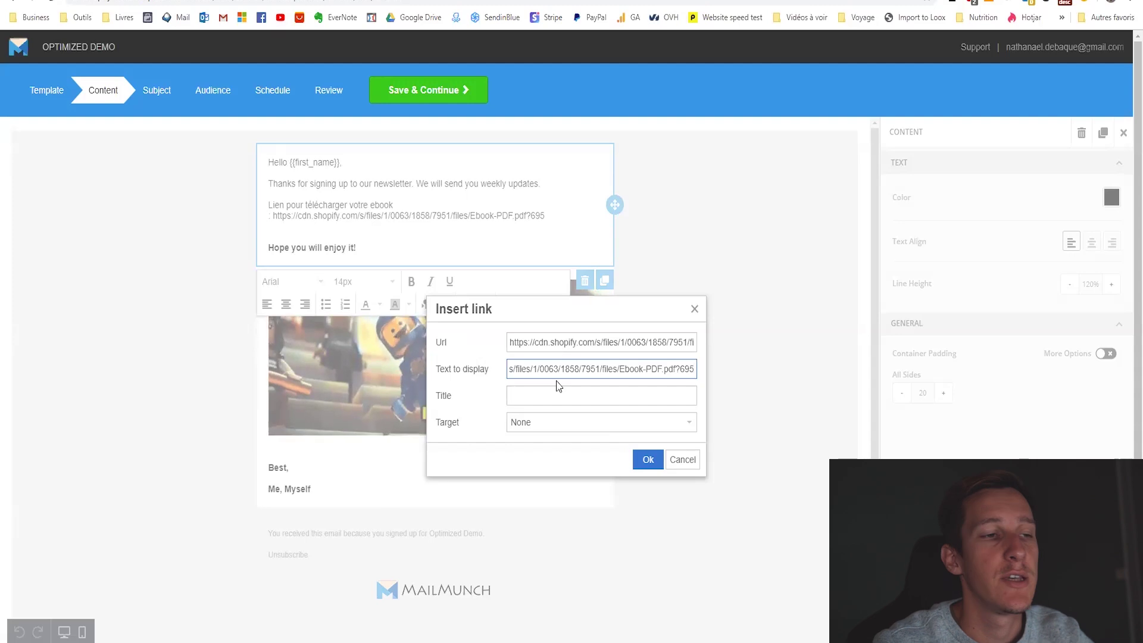
click(648, 460)
Save the email content and continue to the Subject step.
click(425, 232)
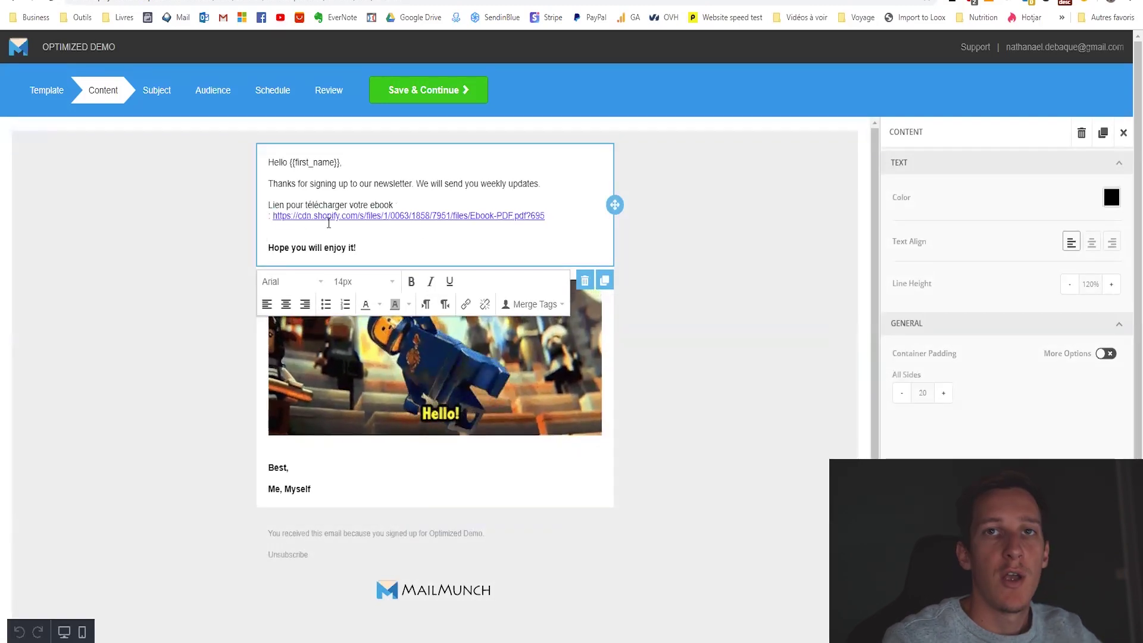
drag(549, 216, 254, 204)
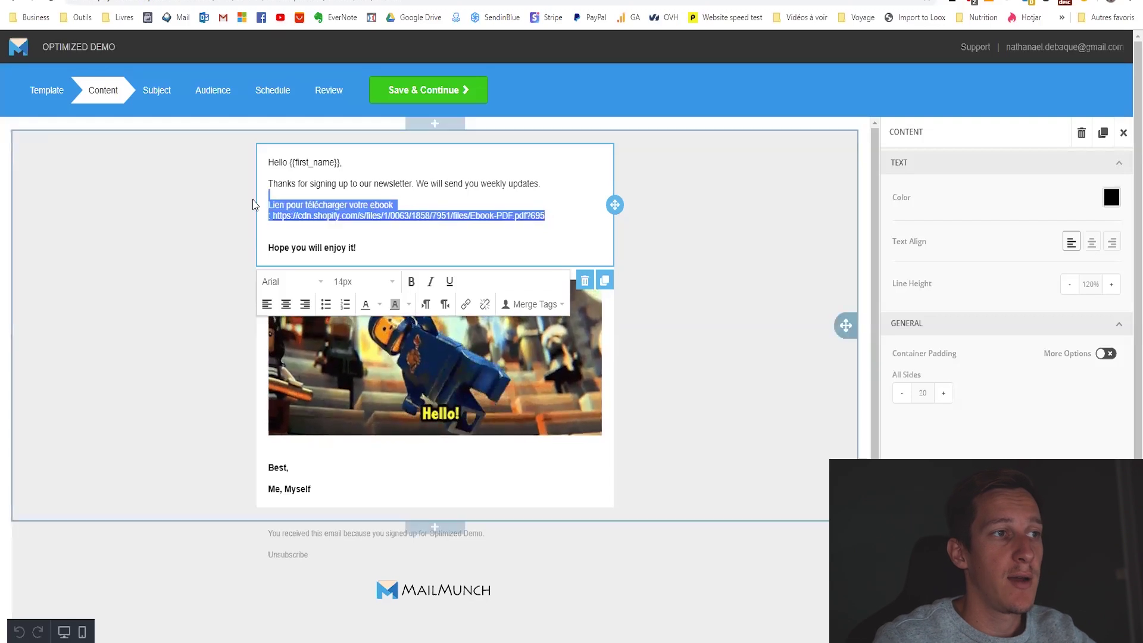
click(444, 241)
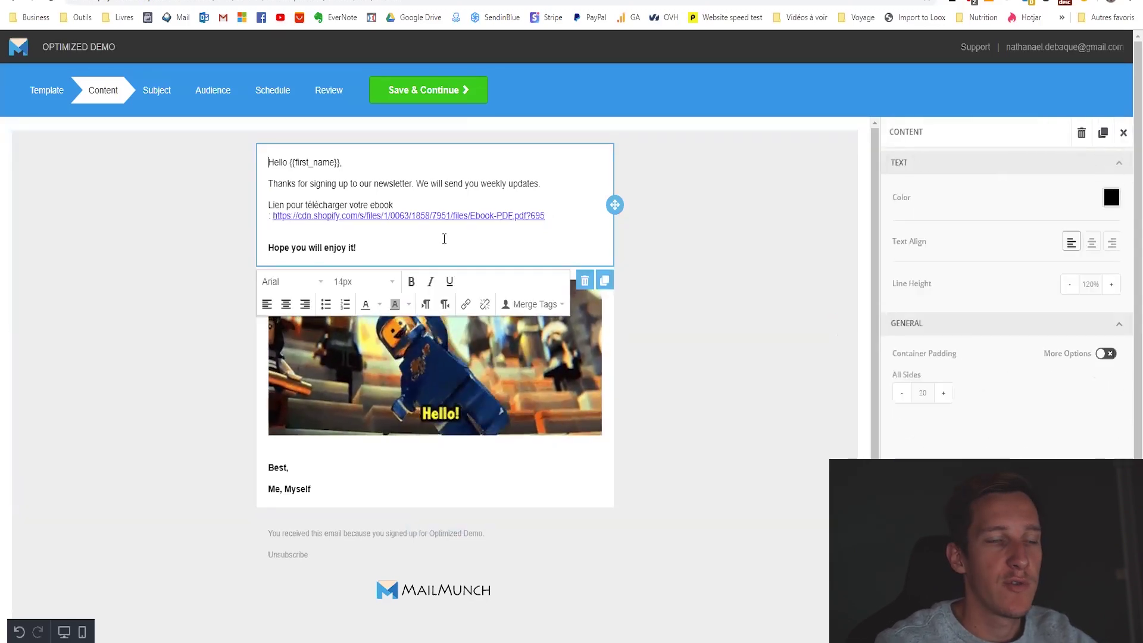
click(460, 94)
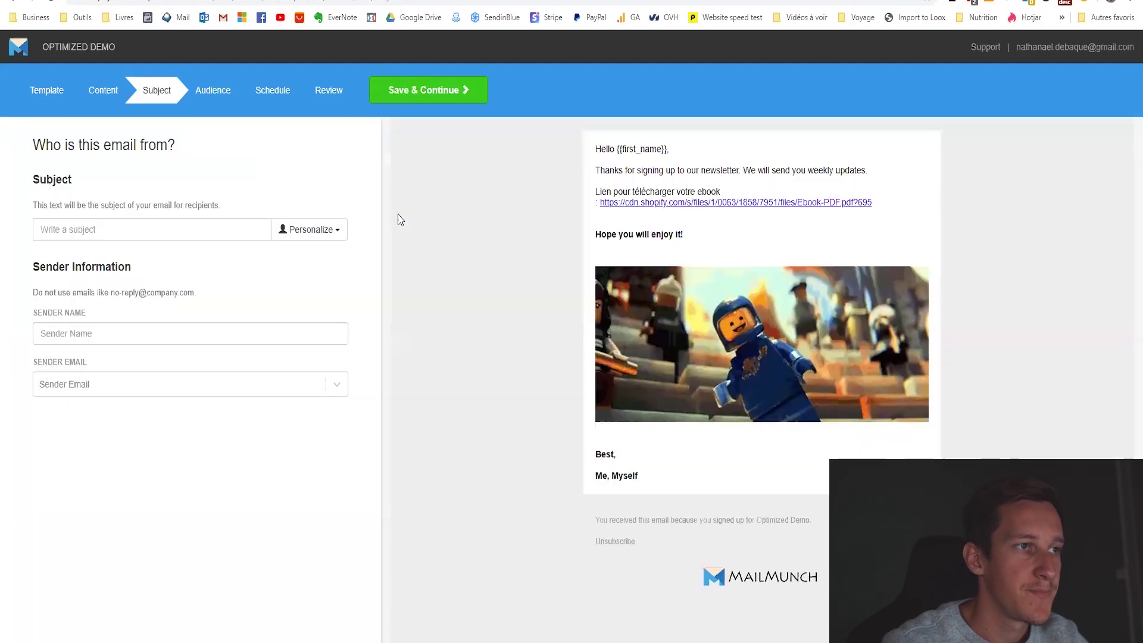
Set the subject to 'Votre ebook offert' and enter the sender name.
click(136, 232)
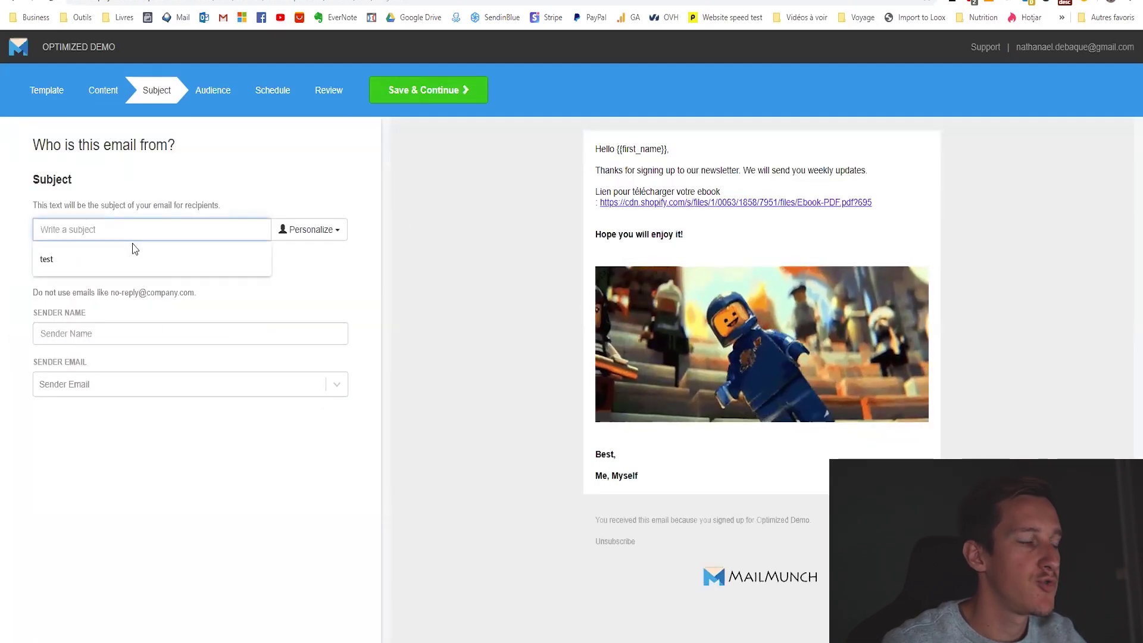
text(Votre ebook offert)
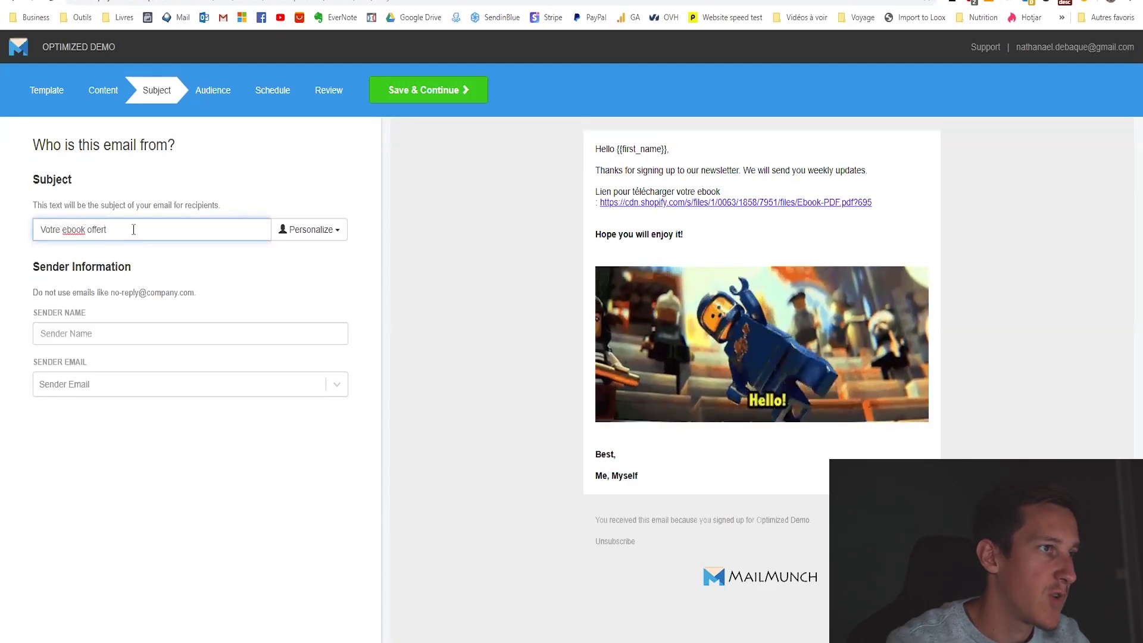
click(224, 264)
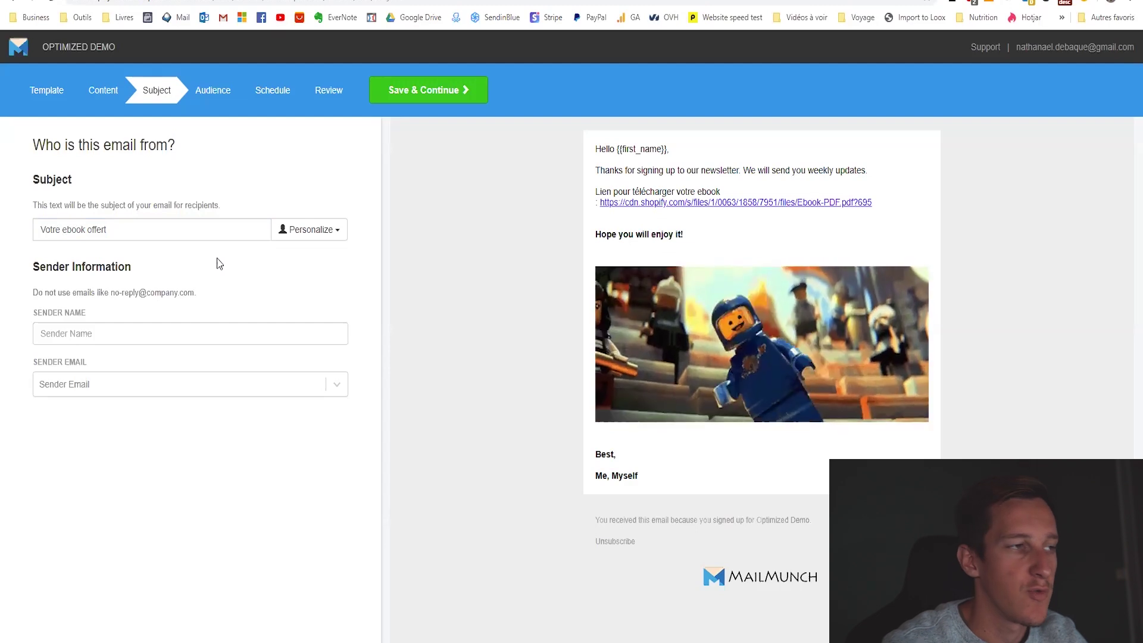
click(72, 337)
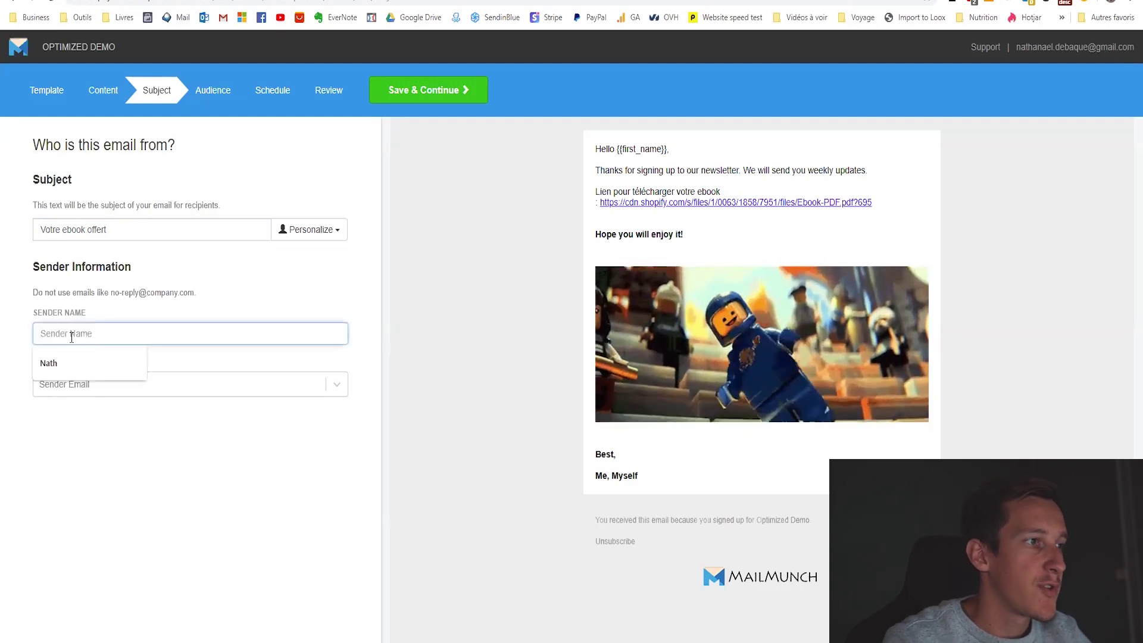
text(Nath)
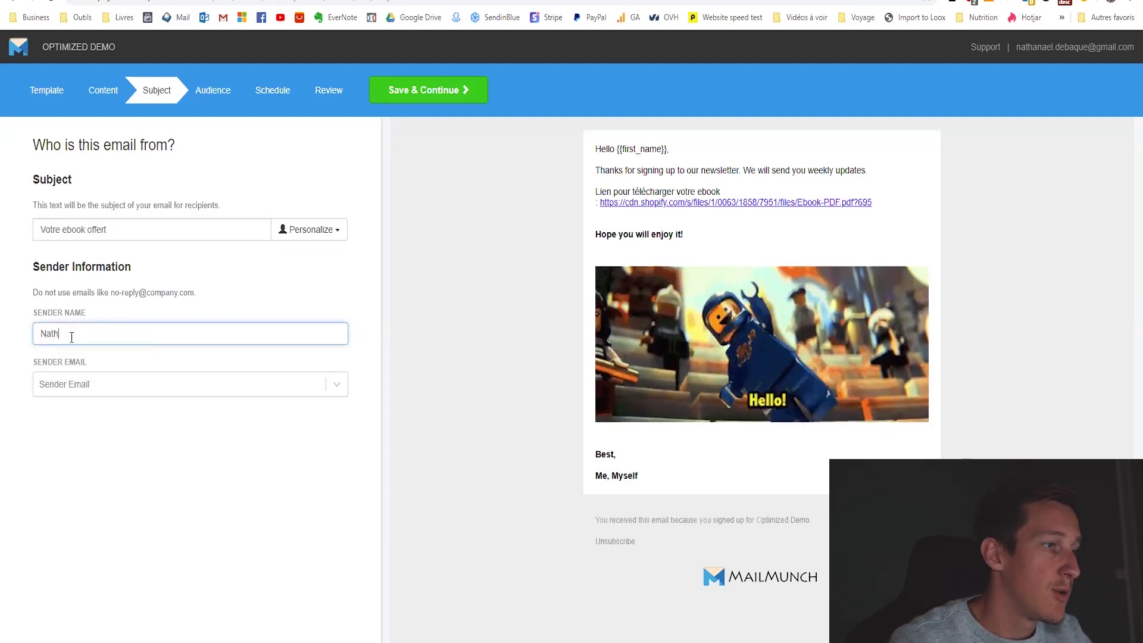
click(267, 284)
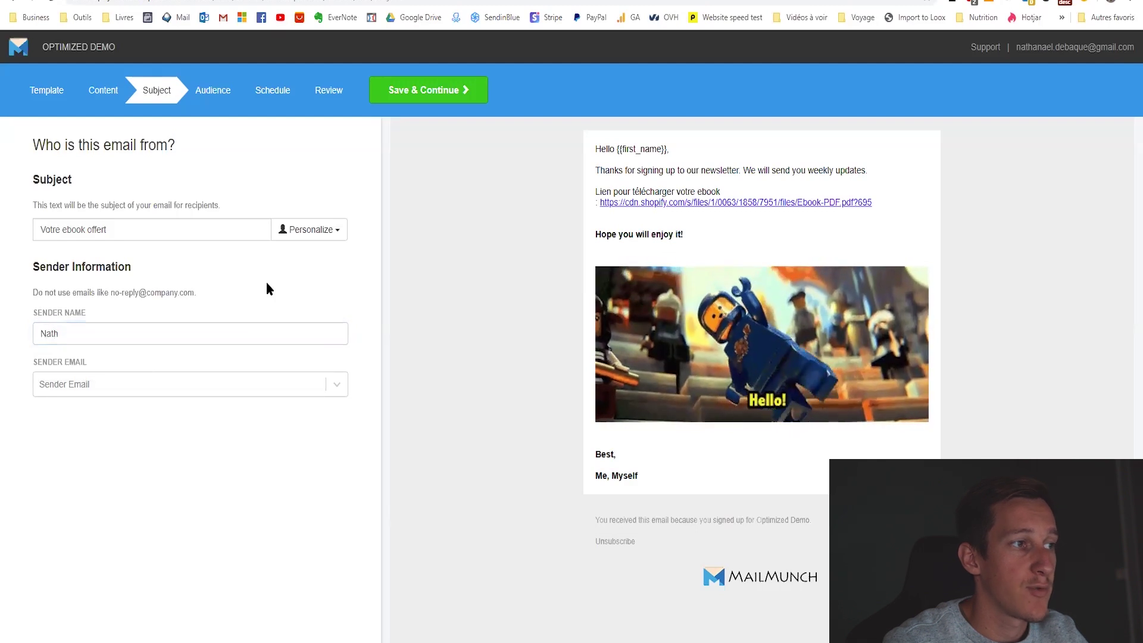
Add the sender's e-mail address, resend its verification e-mail, and save the sender details.
click(91, 389)
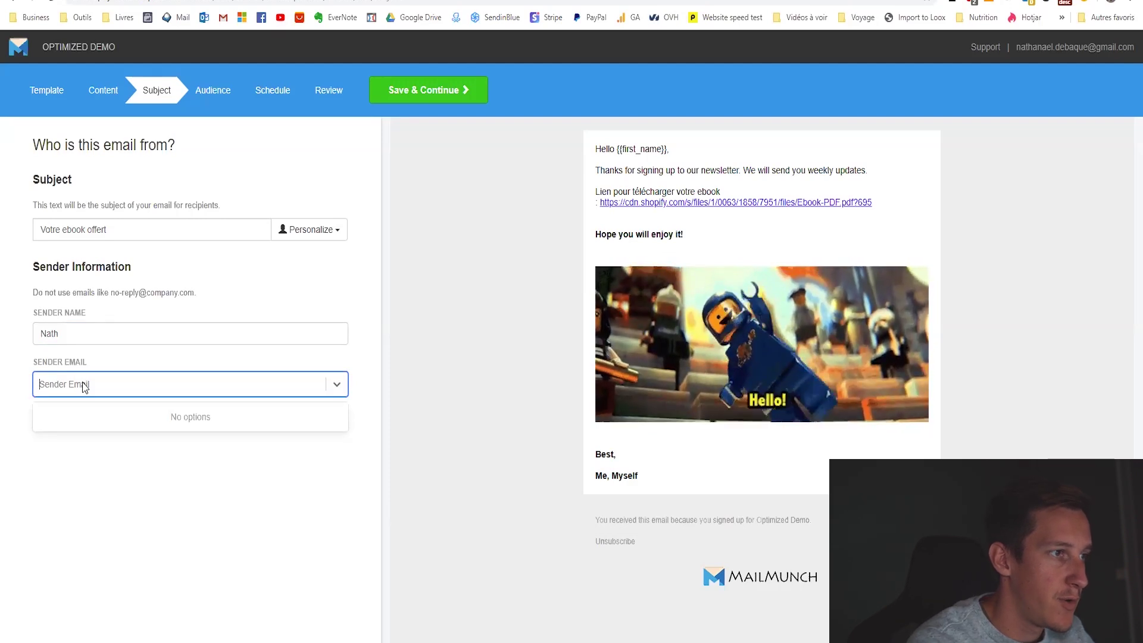
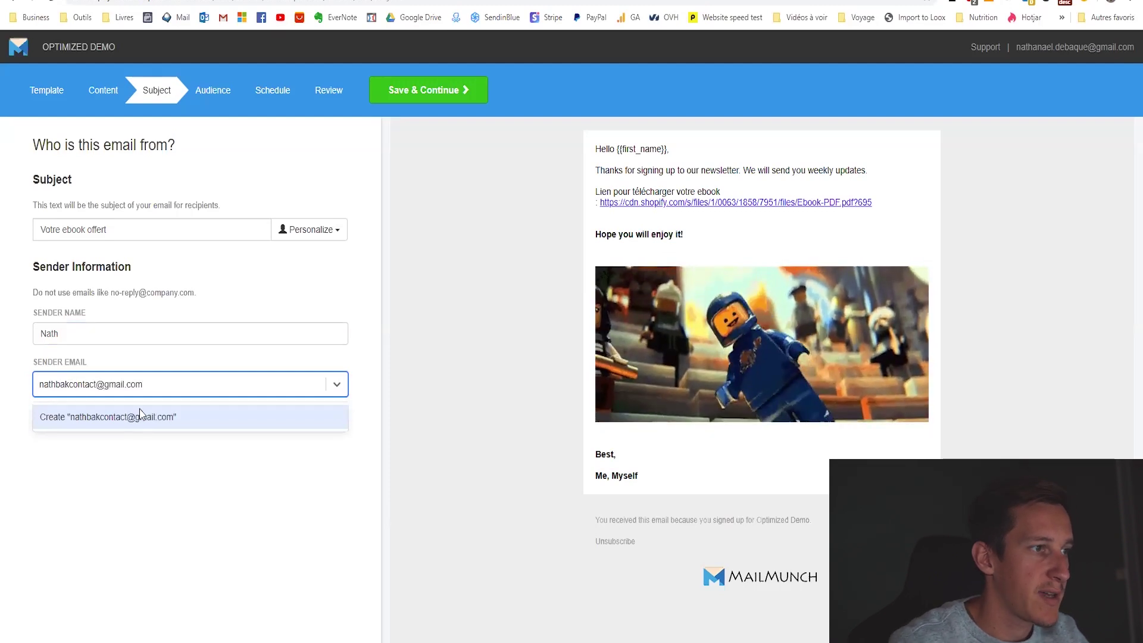
click(140, 416)
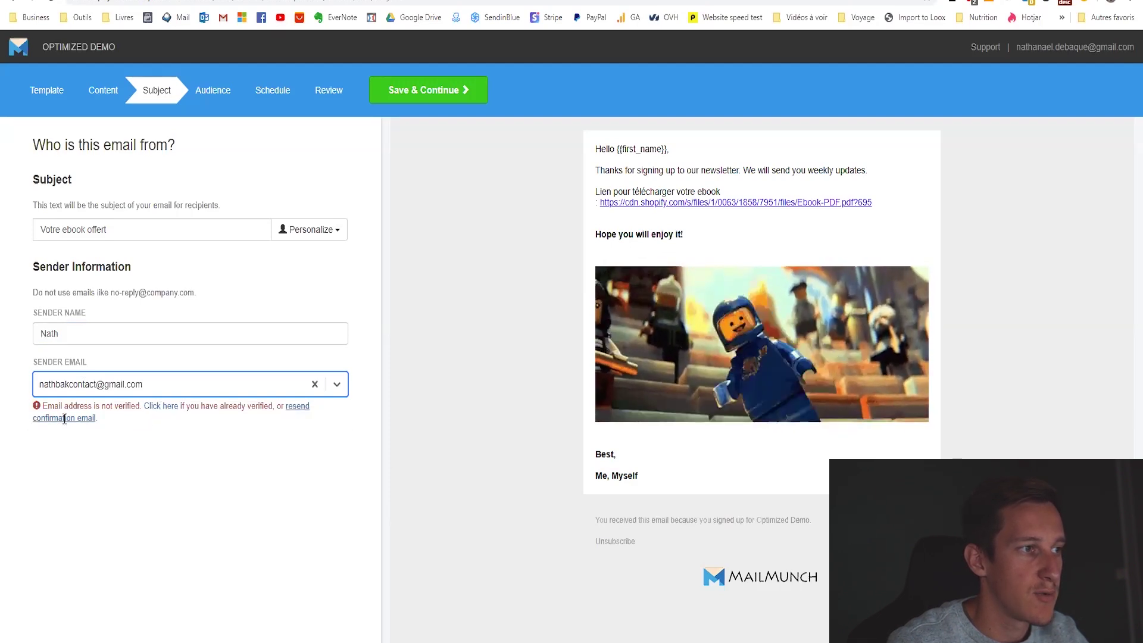
click(300, 409)
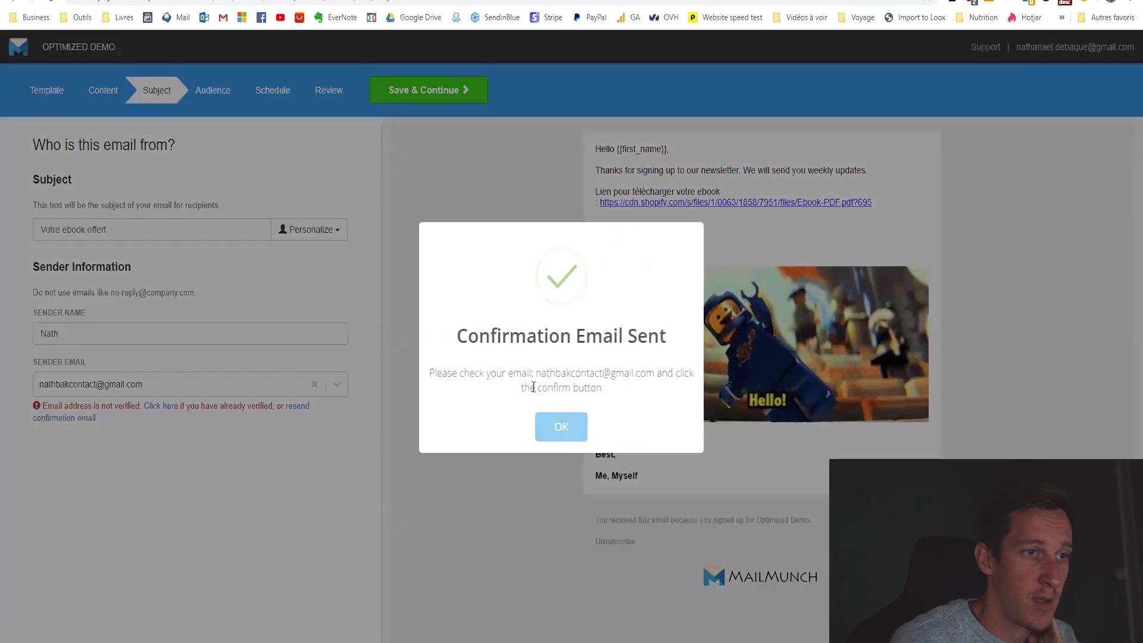
click(561, 427)
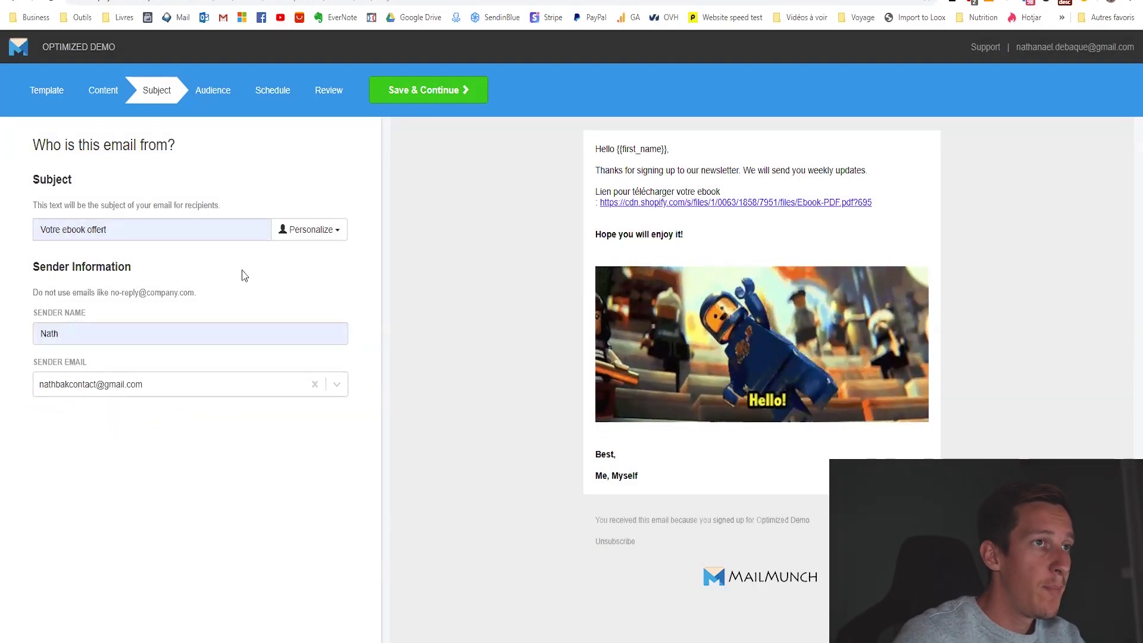
click(430, 97)
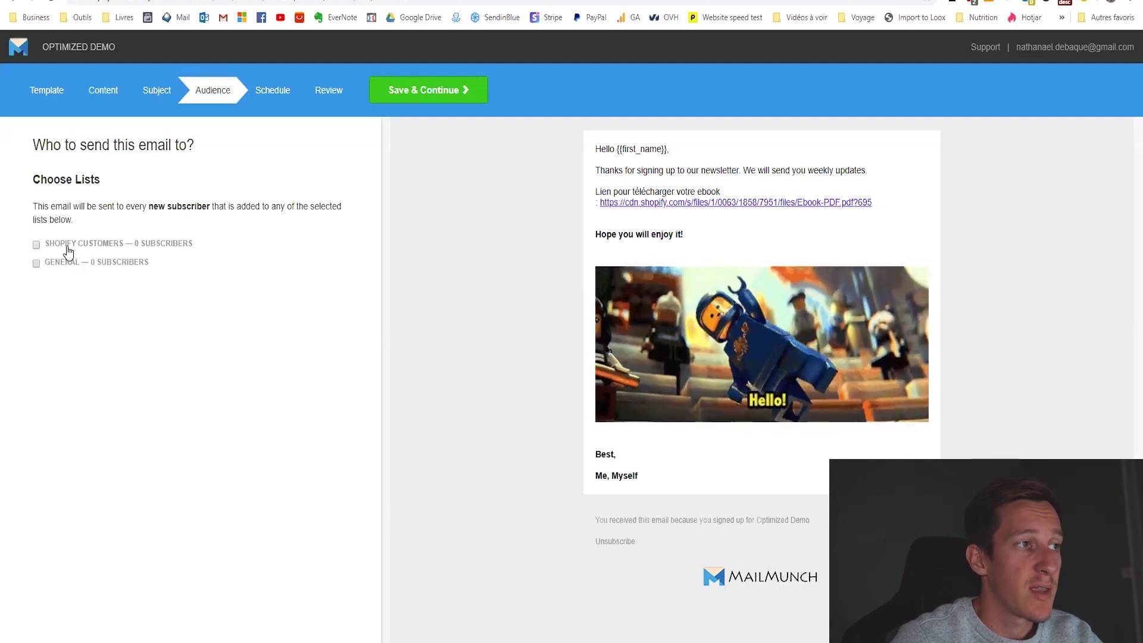
Select the Shopify Customers list as the autoresponder's audience and save it.
click(36, 244)
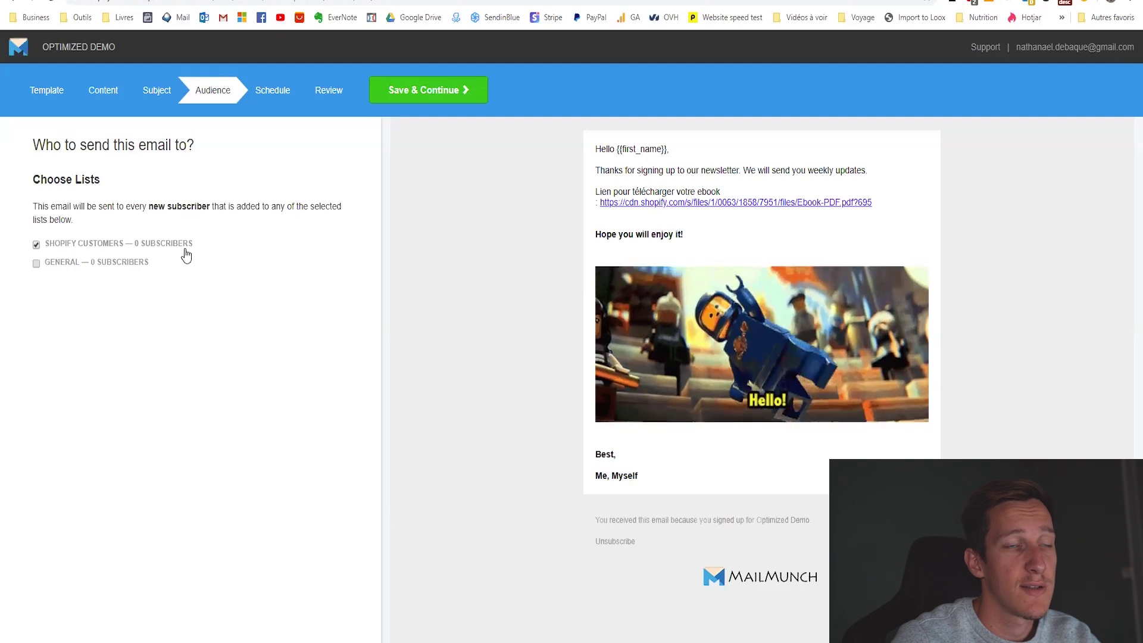
click(425, 90)
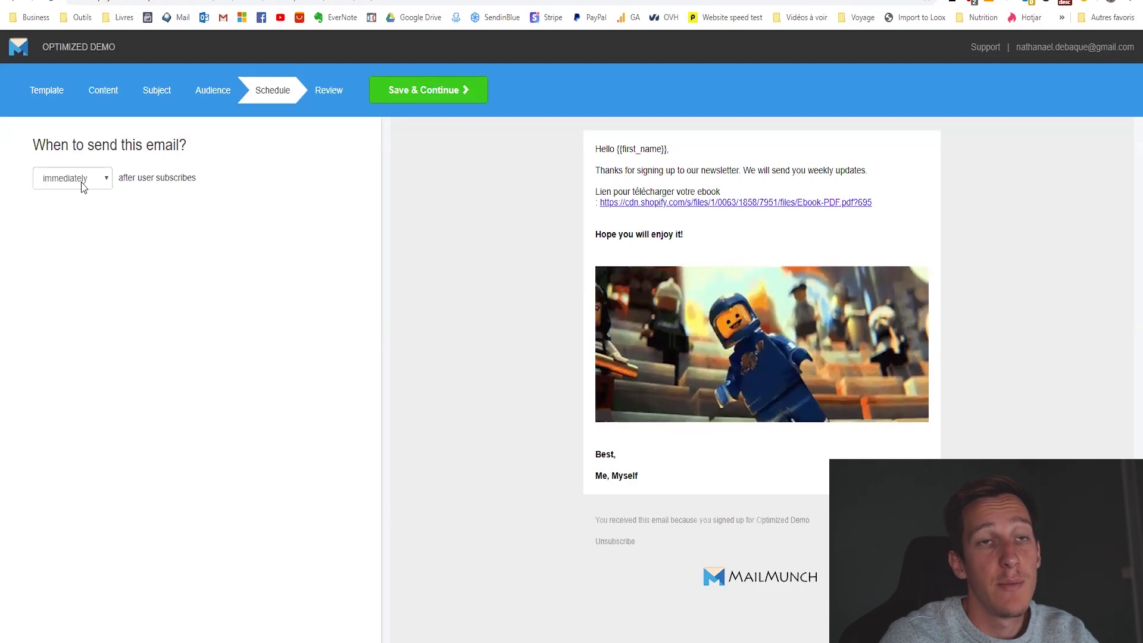
Schedule 'Votre ebook offert' to send immediately after subscription, finish, and start the autoresponder.
click(91, 187)
click(73, 213)
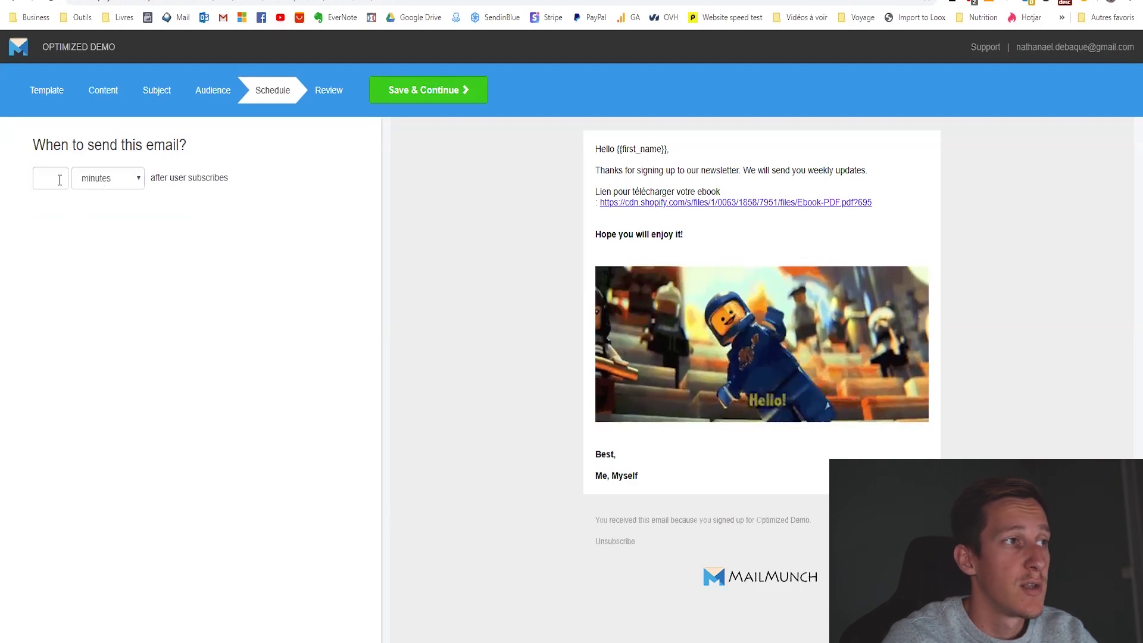
click(107, 182)
click(136, 195)
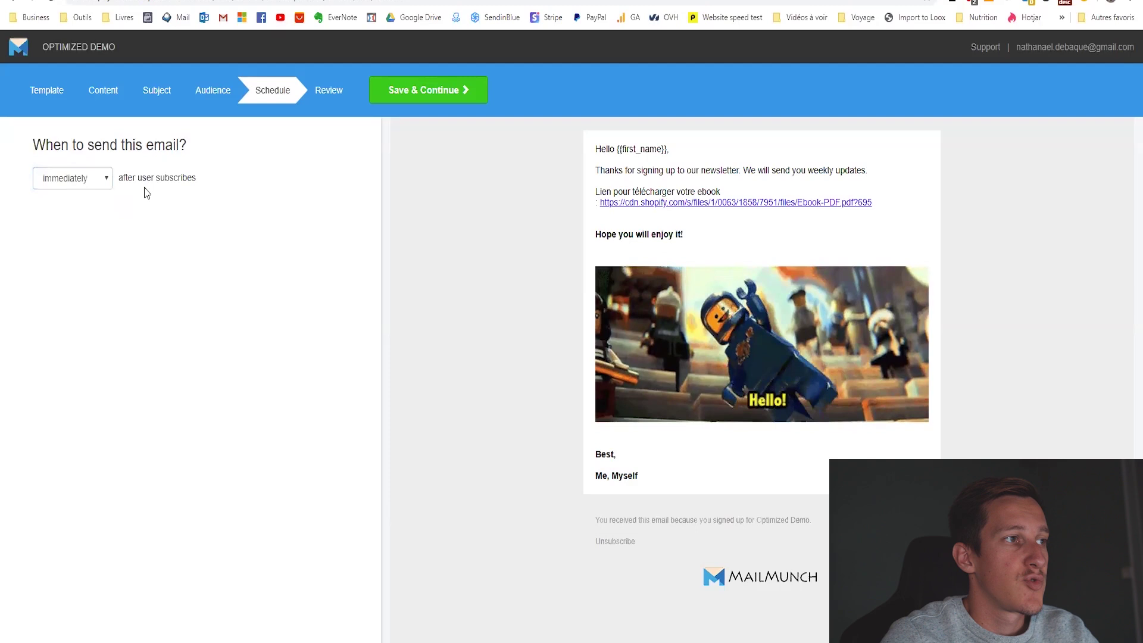
click(434, 95)
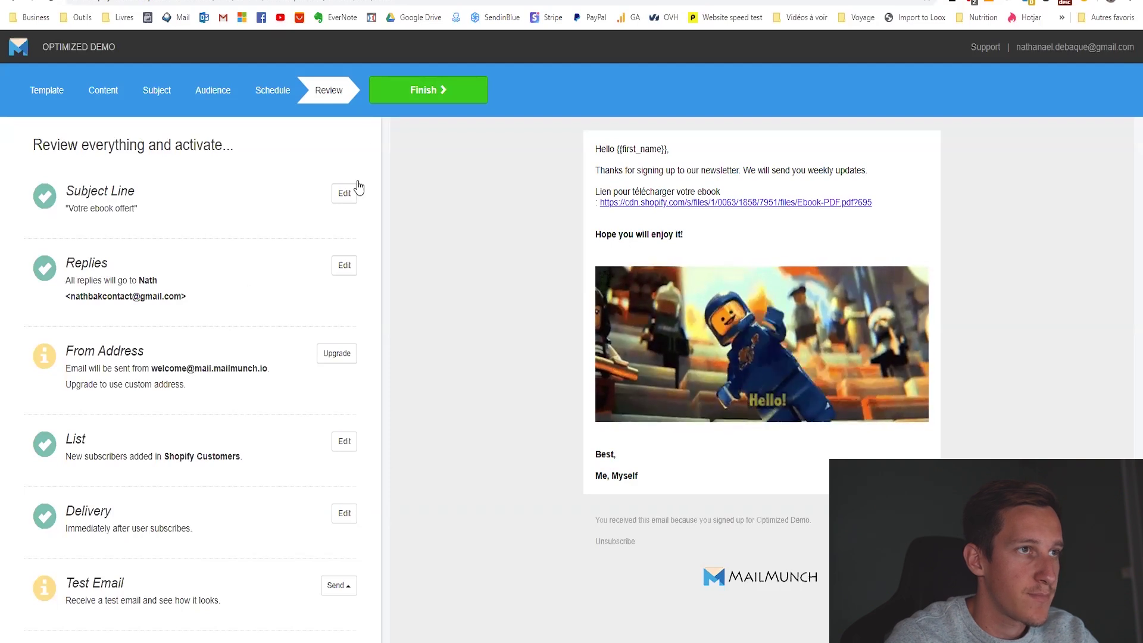
click(440, 95)
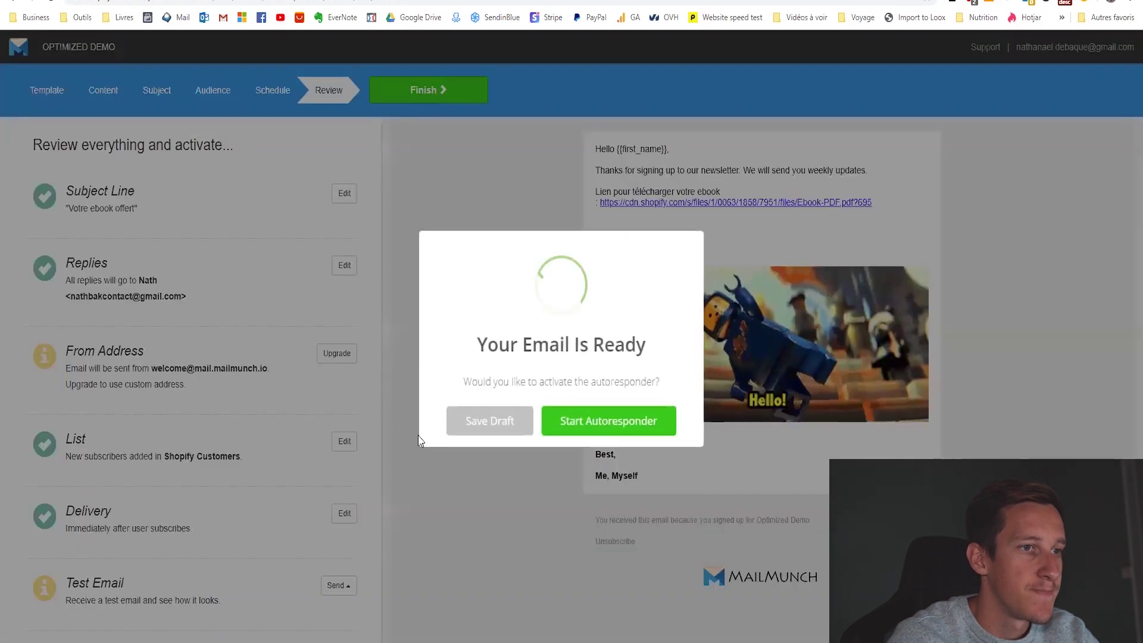
click(602, 425)
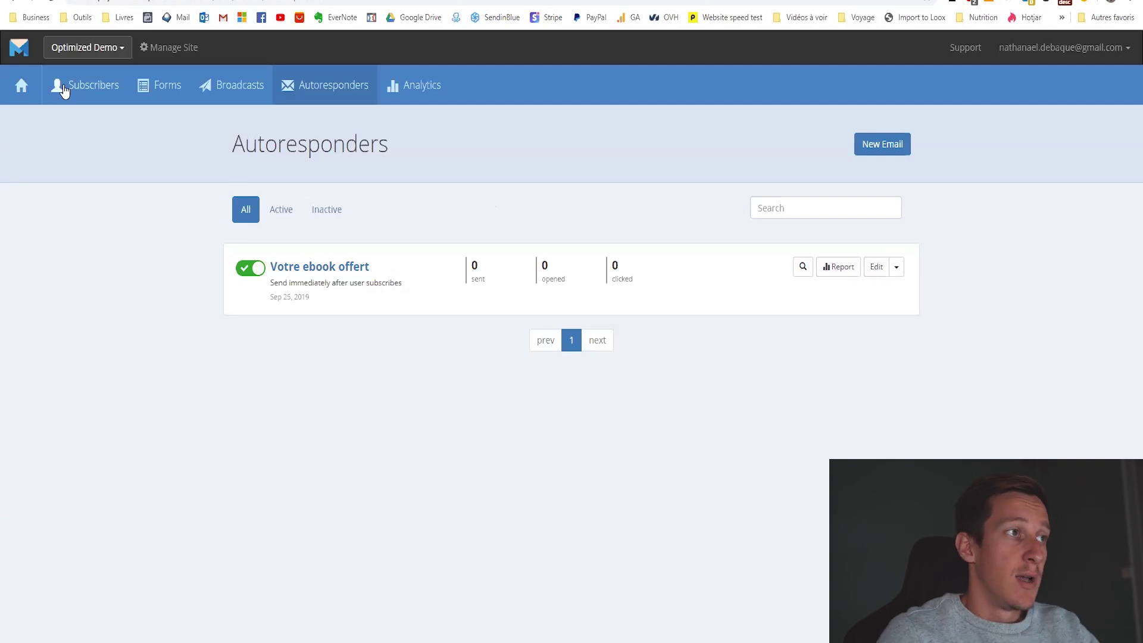
Subscribe the autofilled e-mail address through the storefront's newsletter box with REJOINDRE.
click(21, 85)
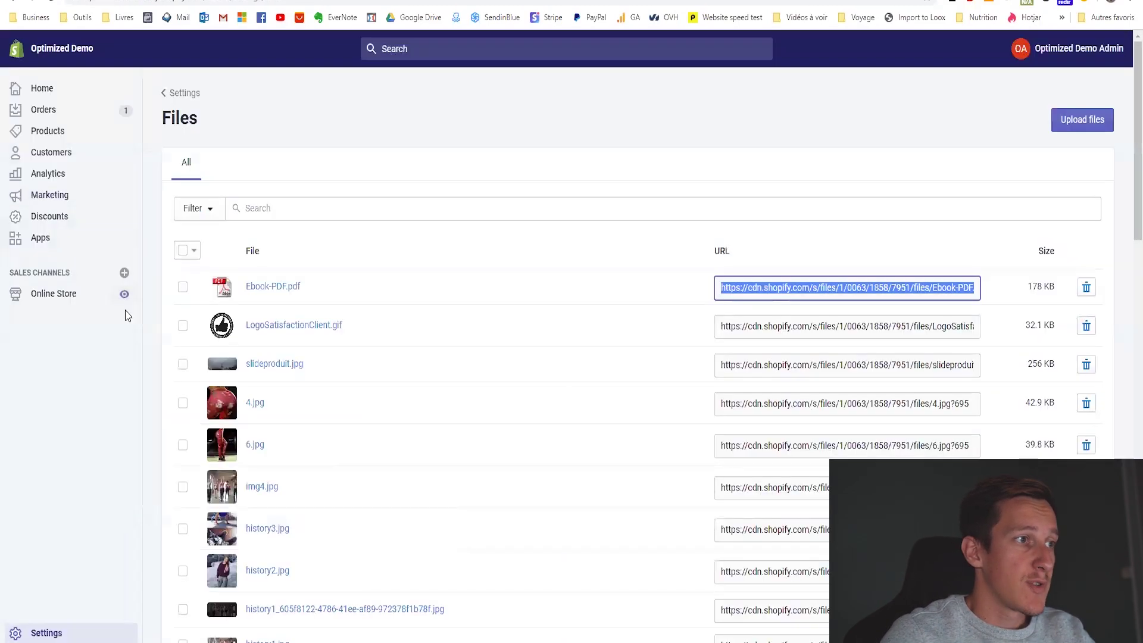
click(127, 290)
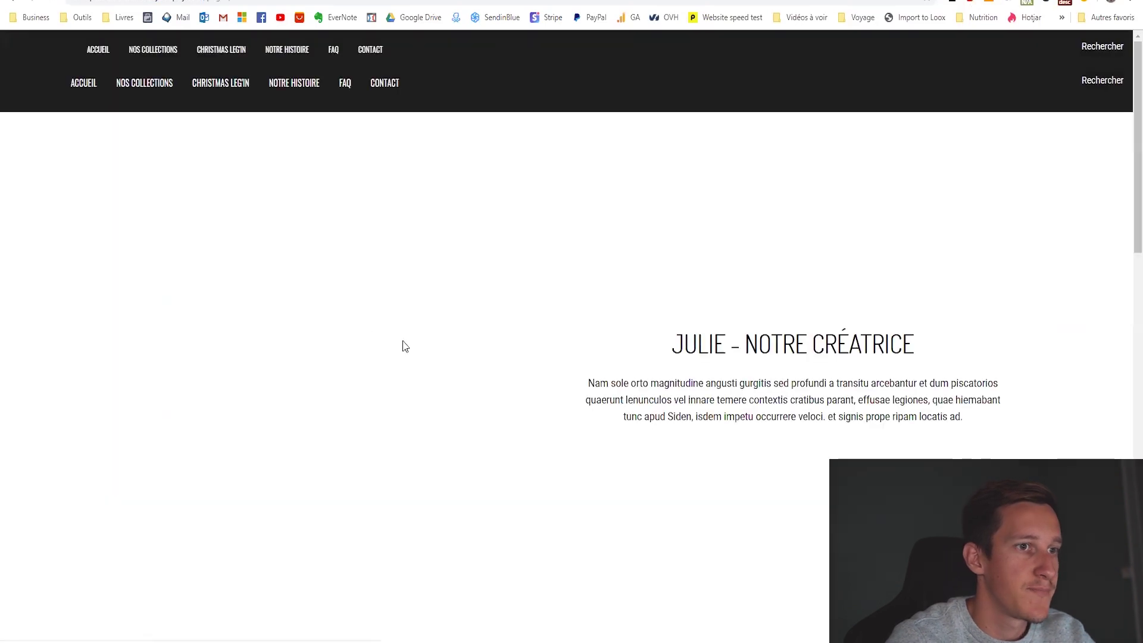
scroll(429, 283, up, 5)
scroll(417, 298, down, 15)
scroll(406, 298, down, 5)
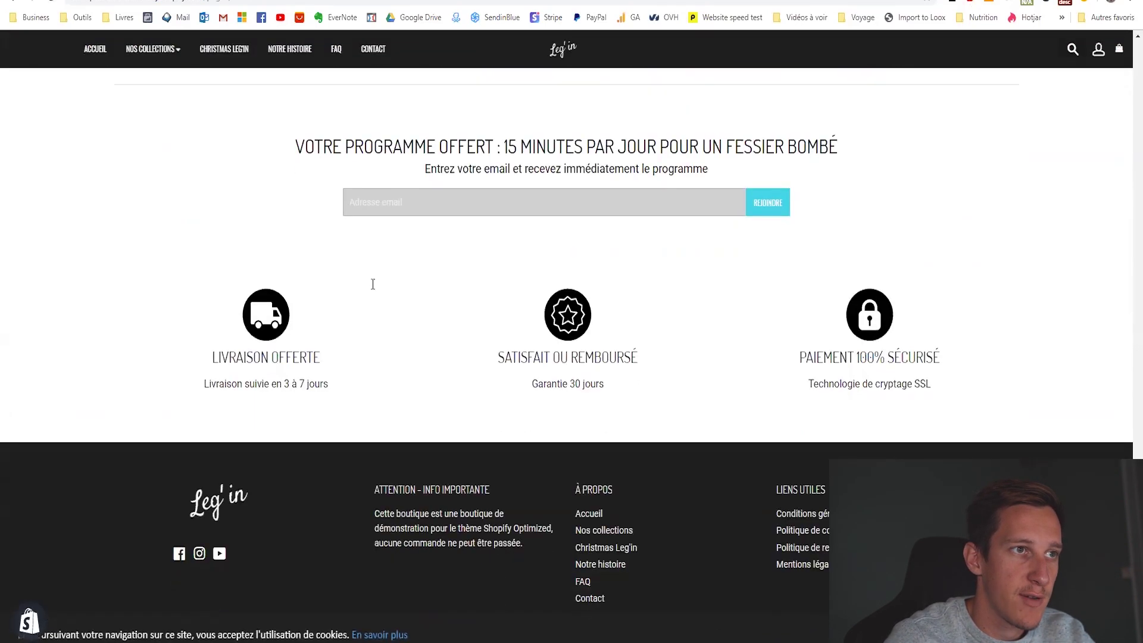
scroll(428, 417, up, 4)
click(405, 469)
click(377, 503)
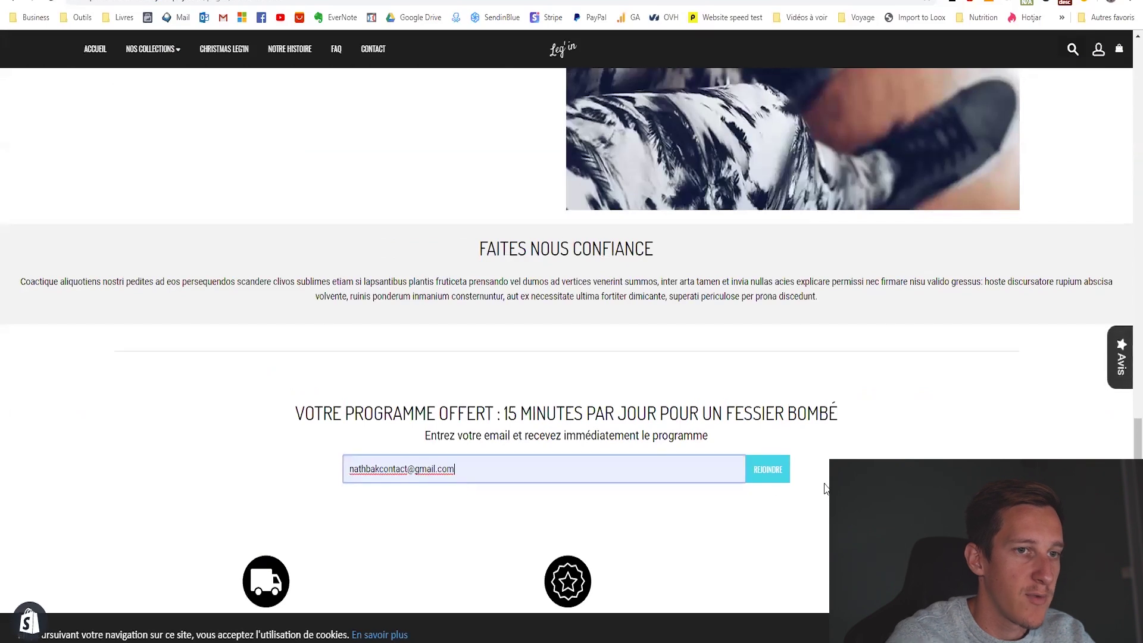
click(768, 469)
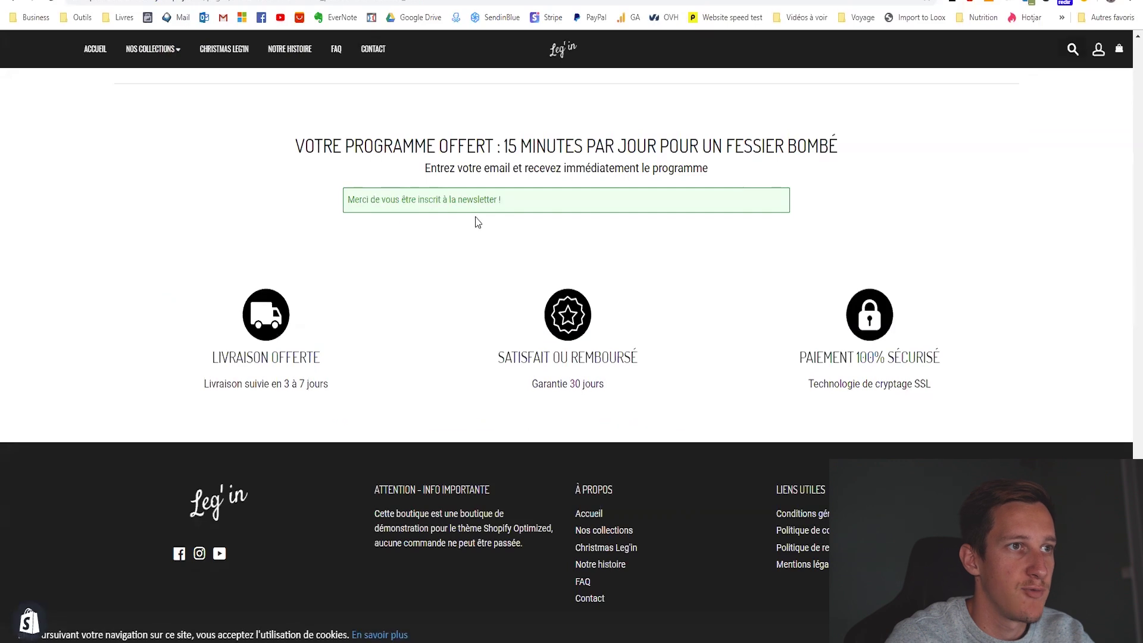
scroll(360, 196, up, 2)
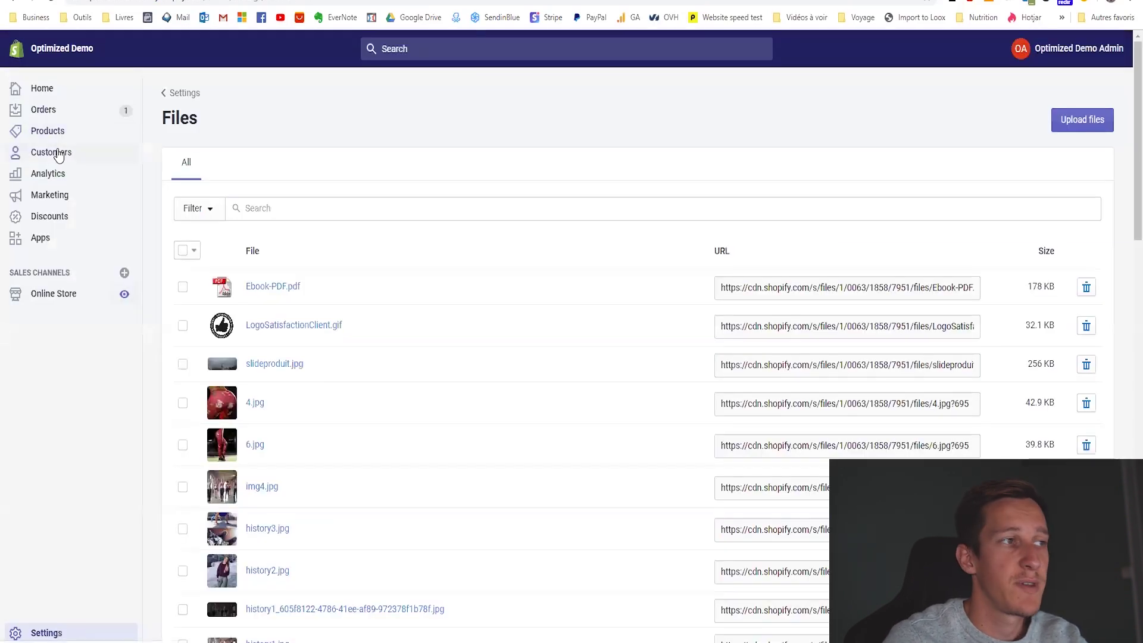
Confirm the new customer in Shopify admin, then view the 1 active subscriber in MailMunch.
click(57, 155)
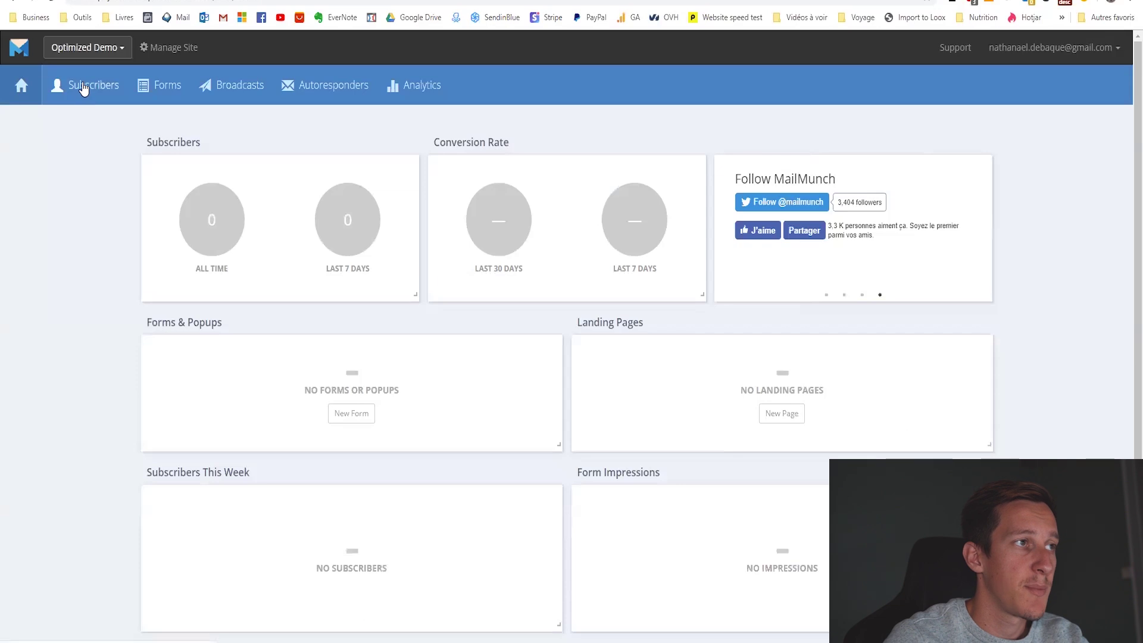
click(83, 87)
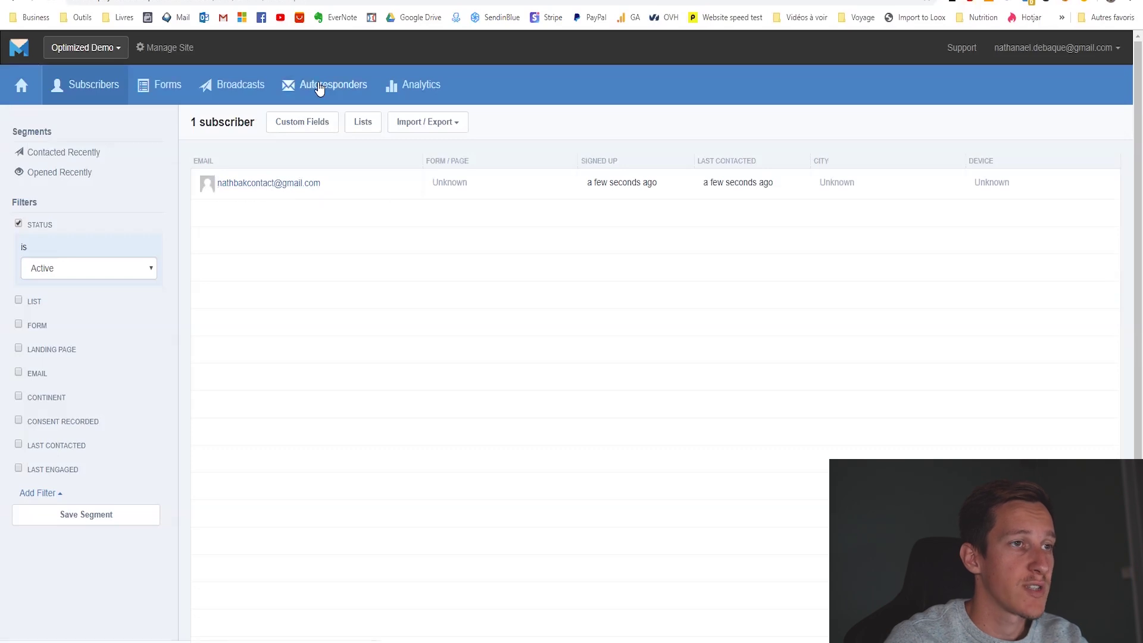
Return to MailMunch's Autoresponders list and check that Ebook-PDF.pdf opens showing 'test'.
click(320, 87)
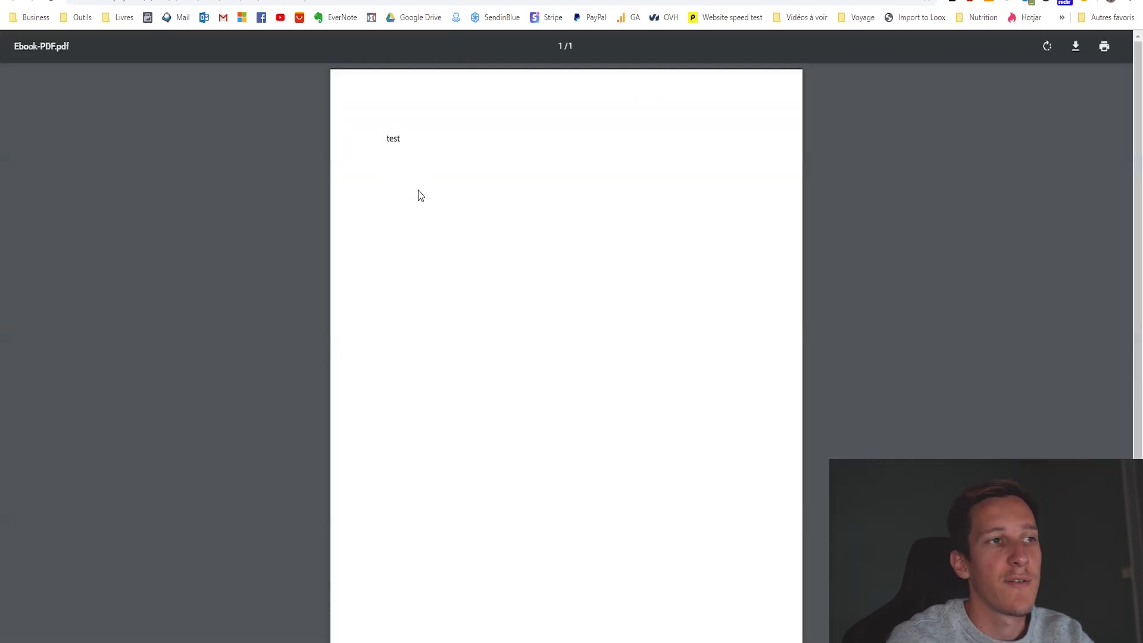
double_click(398, 138)
click(433, 159)
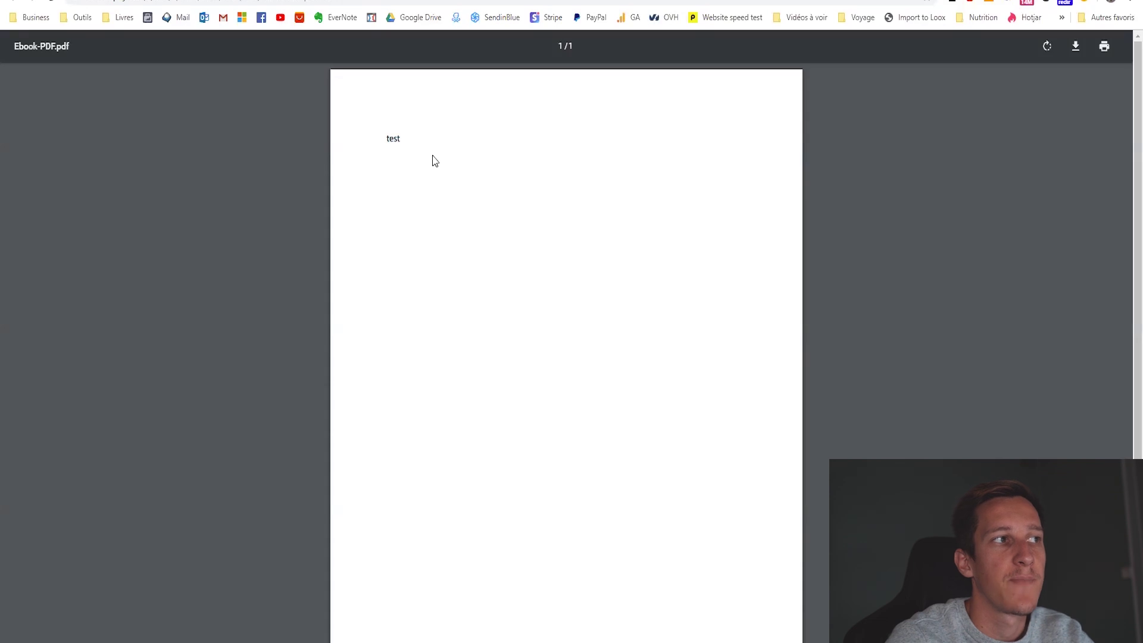